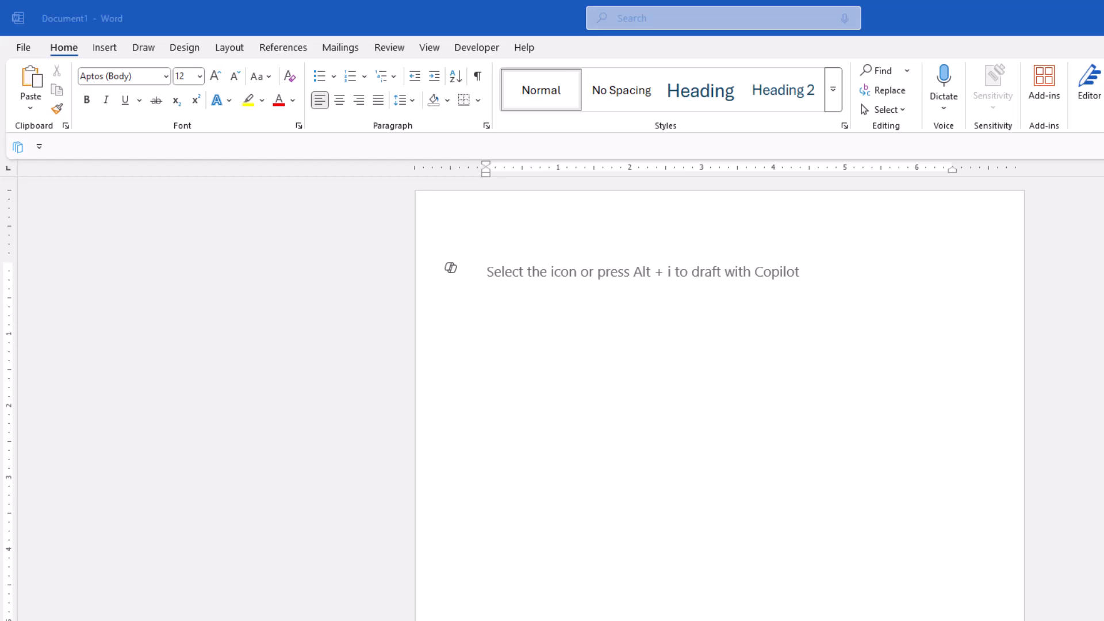
# Open the Library Navigator tools and switch the active content library to Proposal Content
pyautogui.click(18, 148)
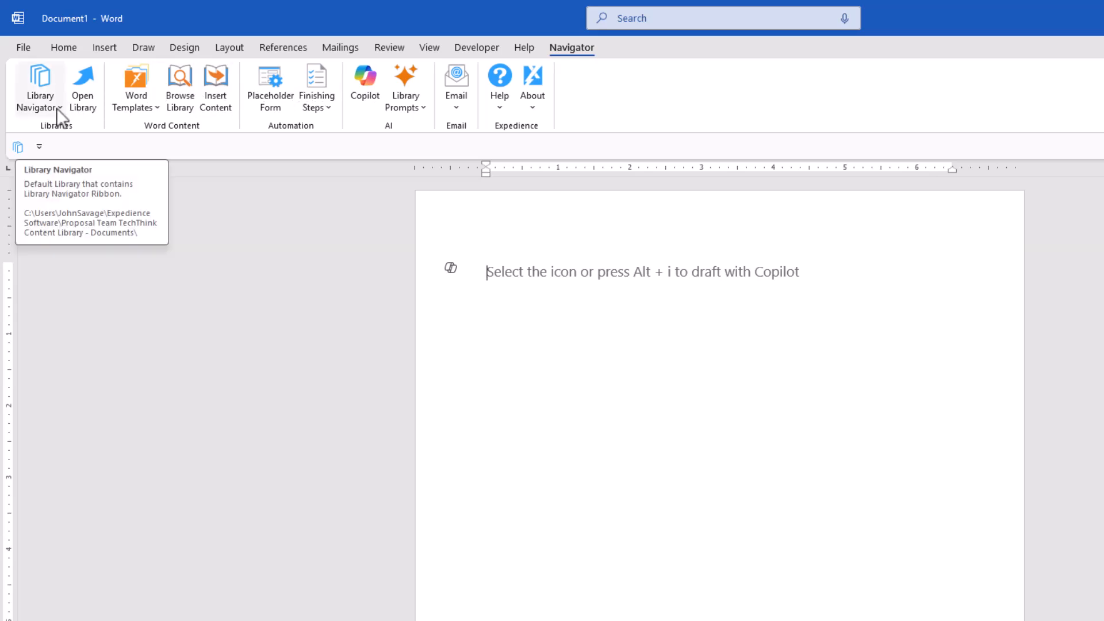
pyautogui.click(40, 92)
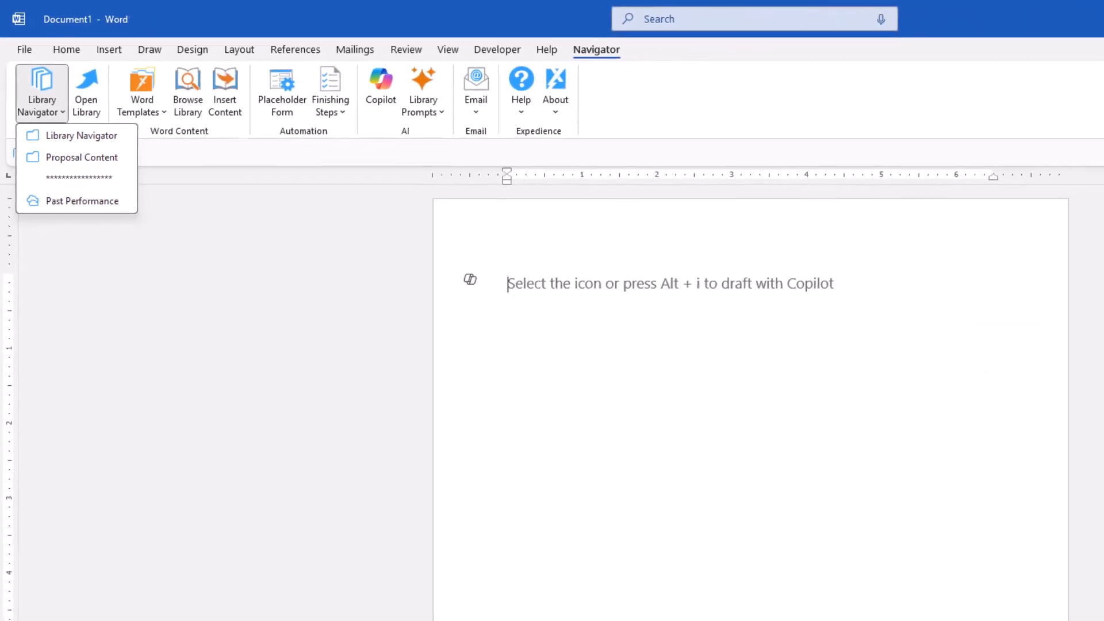
pyautogui.click(122, 297)
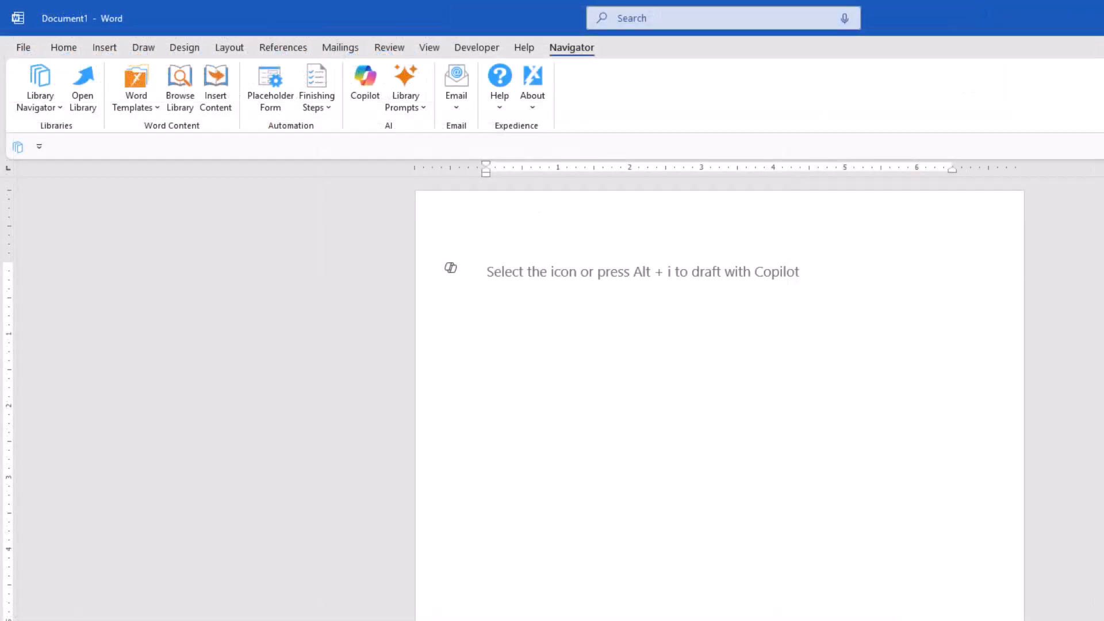
pyautogui.click(44, 102)
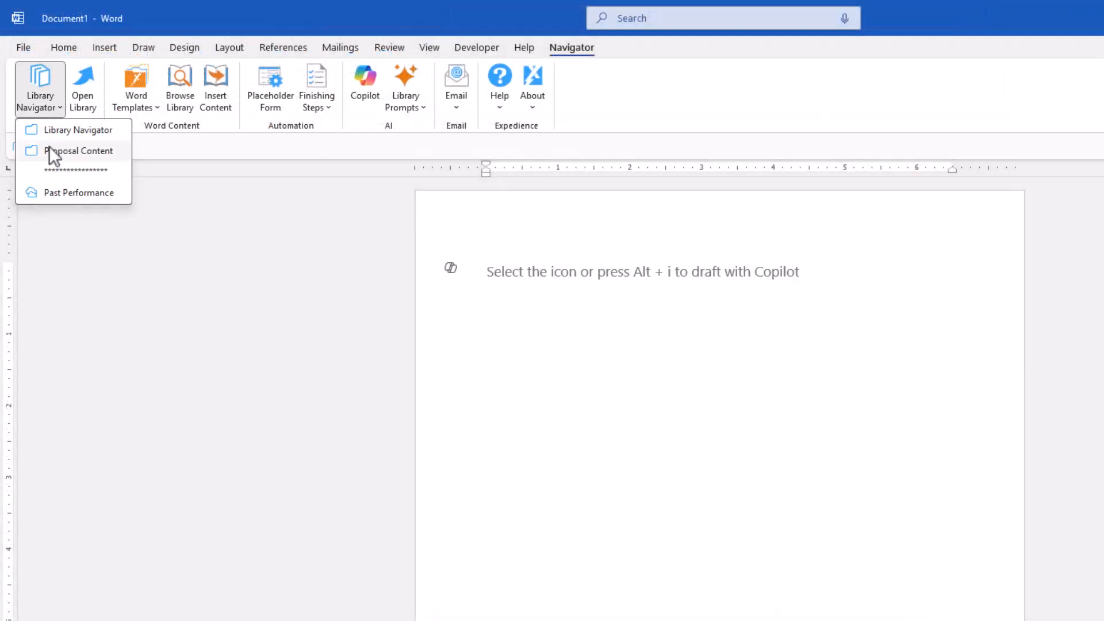
pyautogui.click(66, 154)
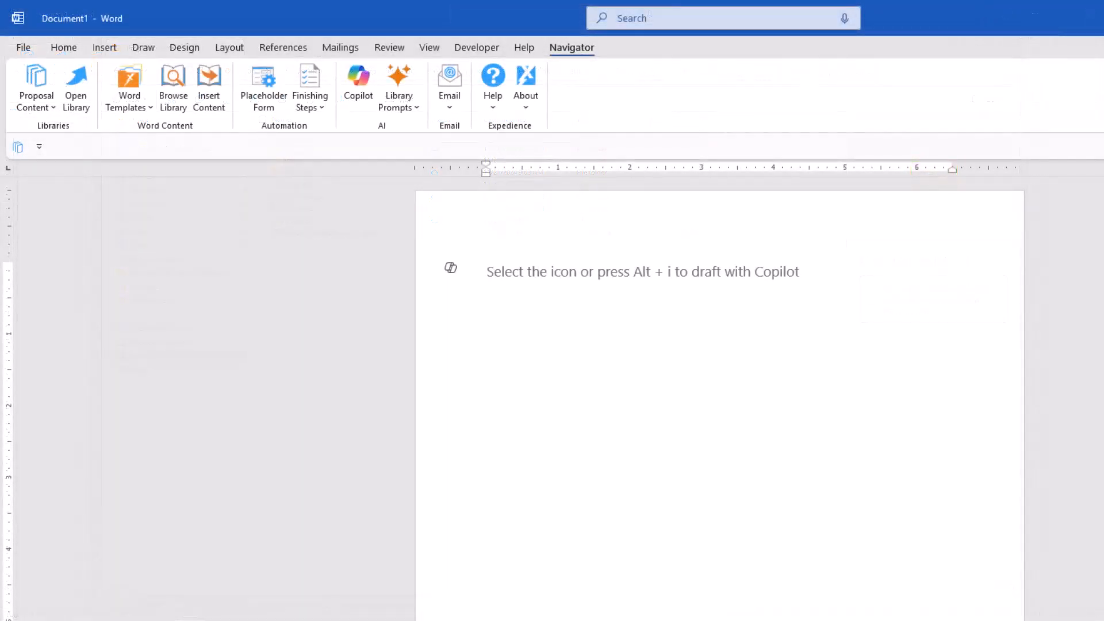
# Create a new document from the library's TechThink Standard Template.dotx
pyautogui.click(126, 107)
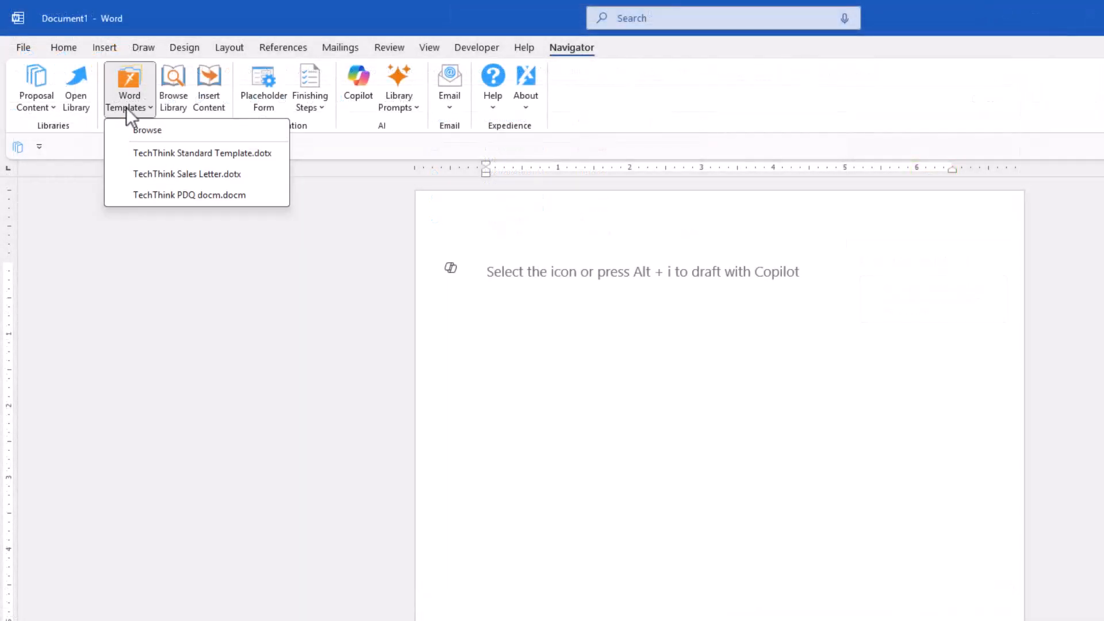
pyautogui.click(187, 154)
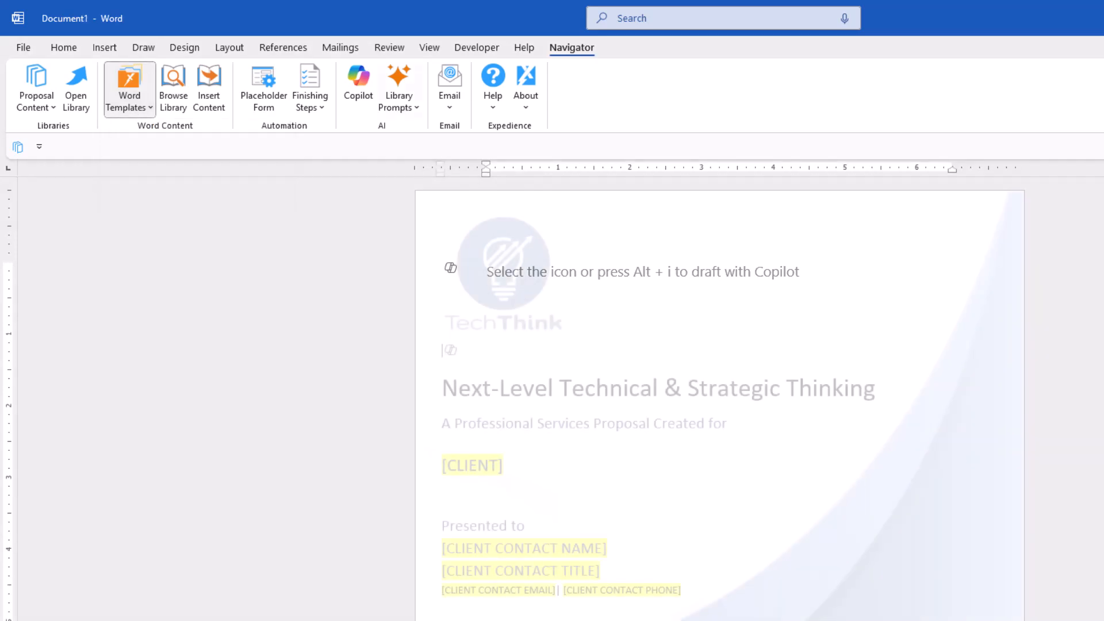
# Search the Proposal Content library for "history" and insert Company Profile.docx under the ABOUT TECHTHINK heading
pyautogui.scroll(-9, 720, 398)
pyautogui.click(469, 532)
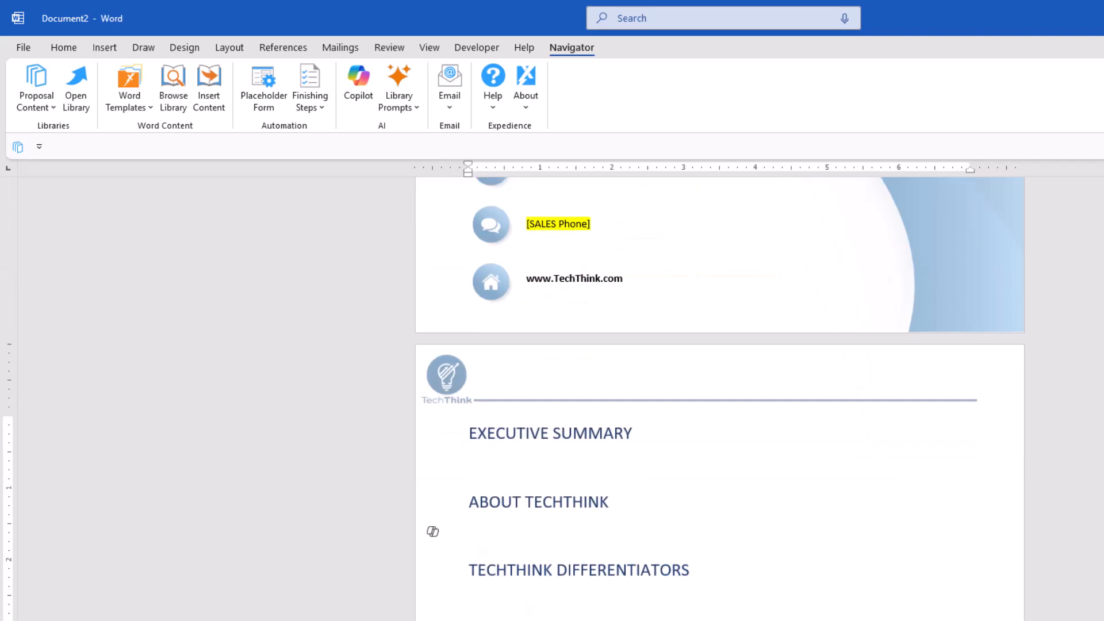
pyautogui.click(209, 86)
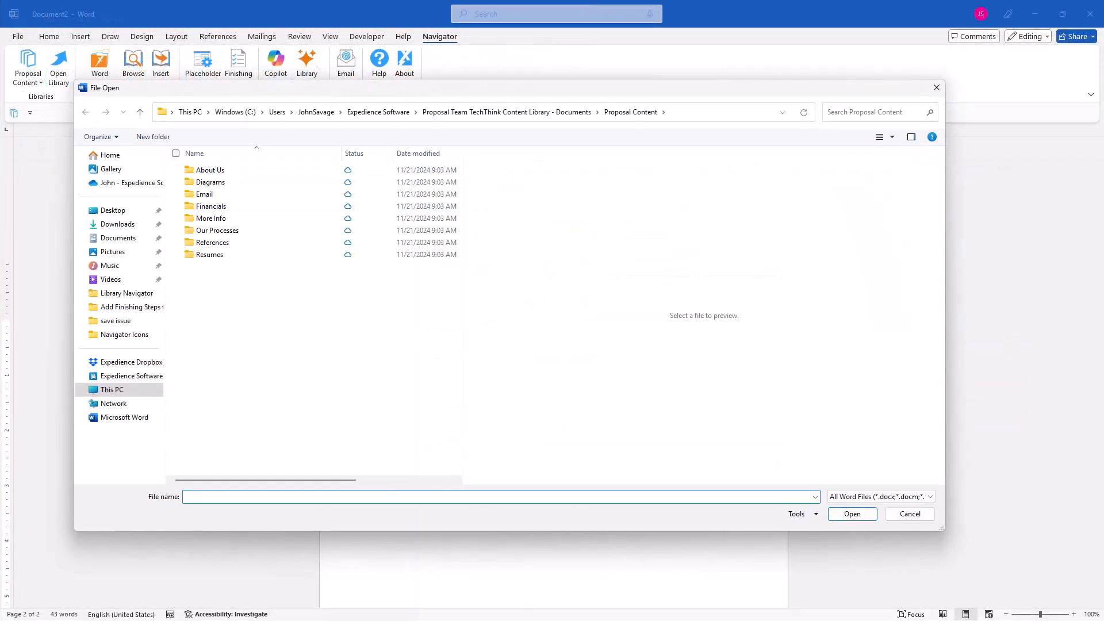
pyautogui.click(864, 112)
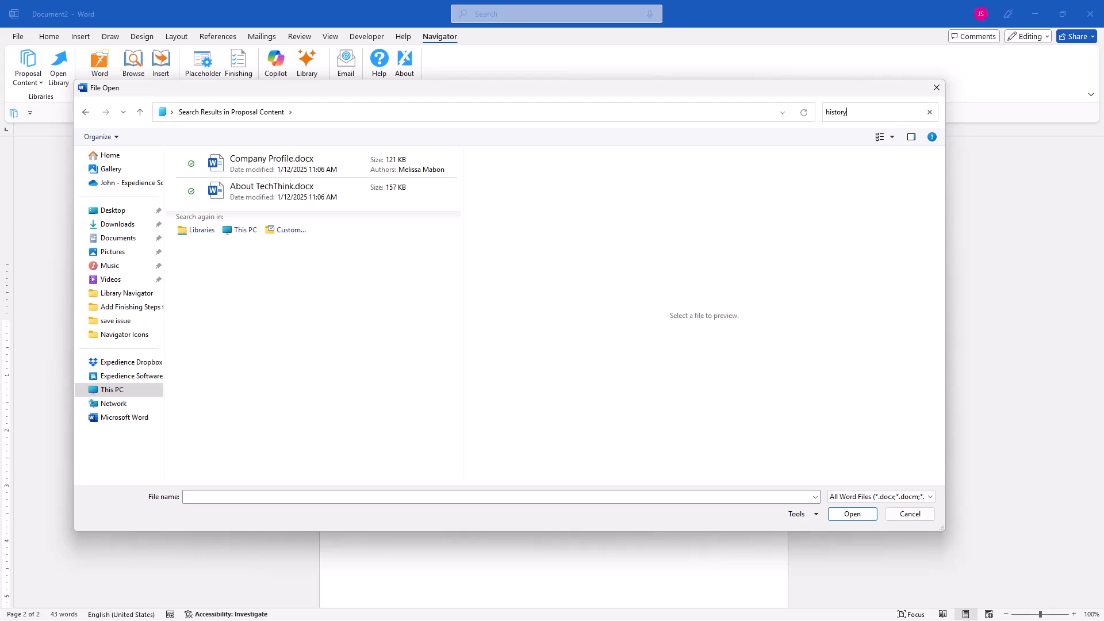
pyautogui.click(251, 169)
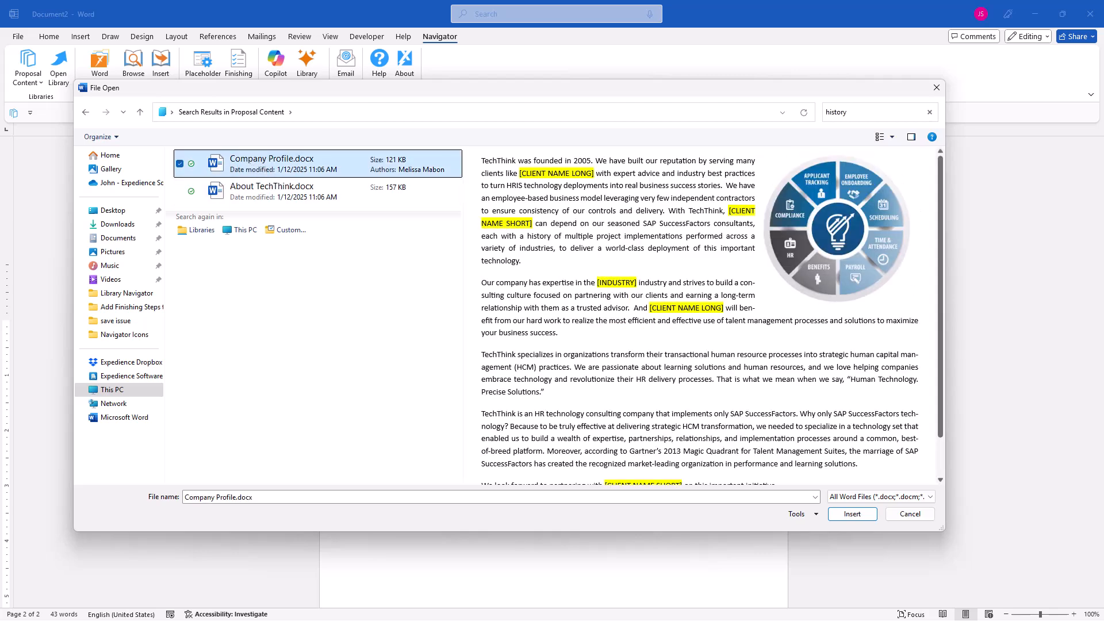
pyautogui.scroll(-2, 713, 315)
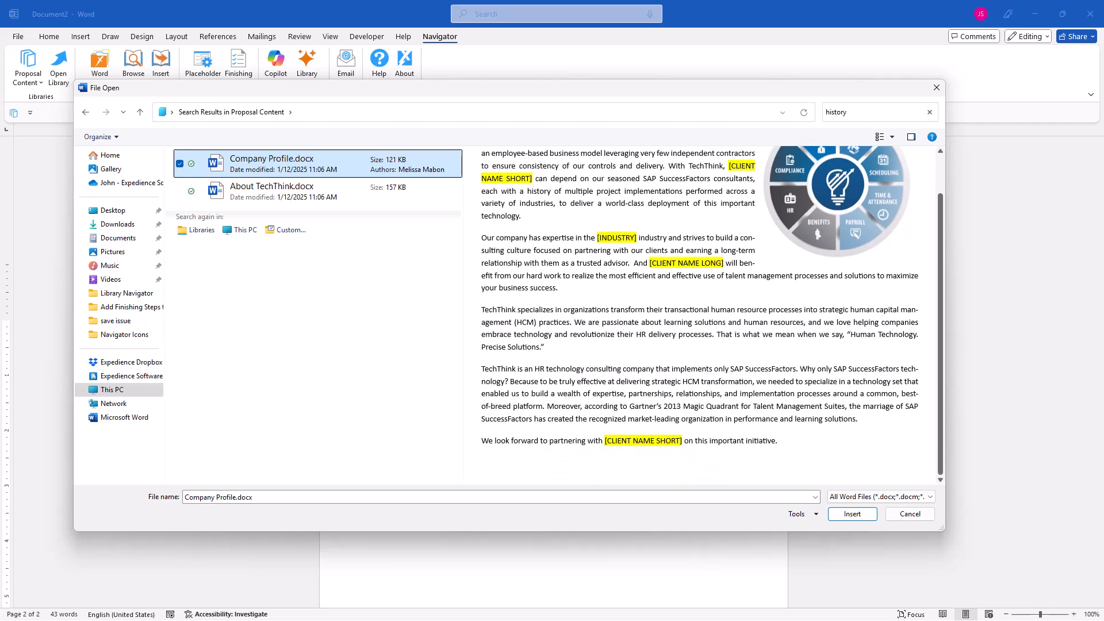
pyautogui.scroll(2, 712, 315)
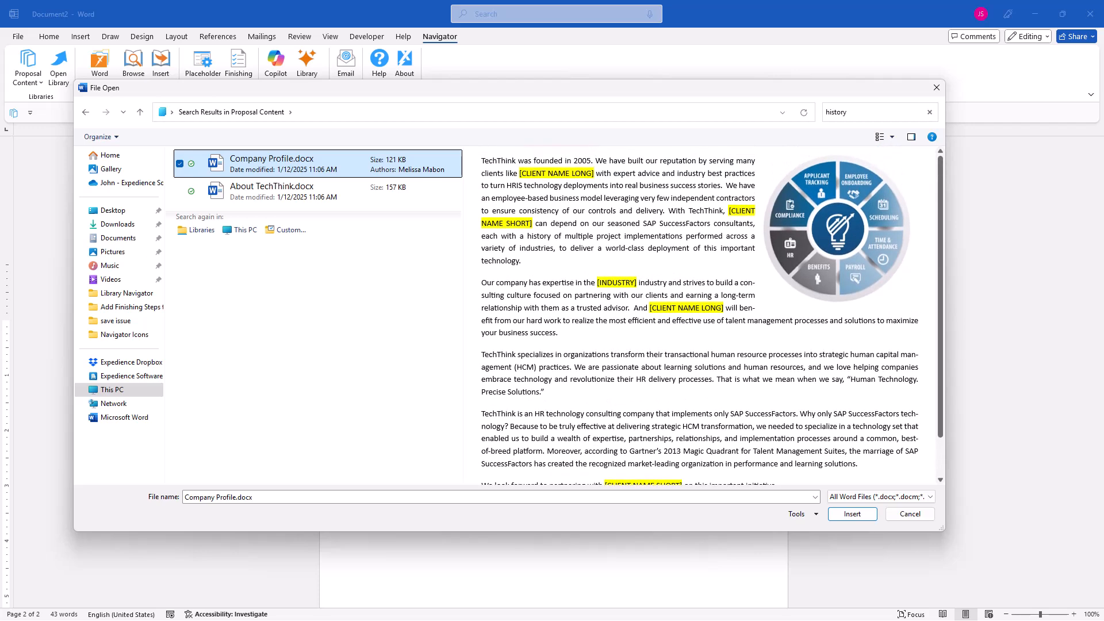
pyautogui.click(851, 515)
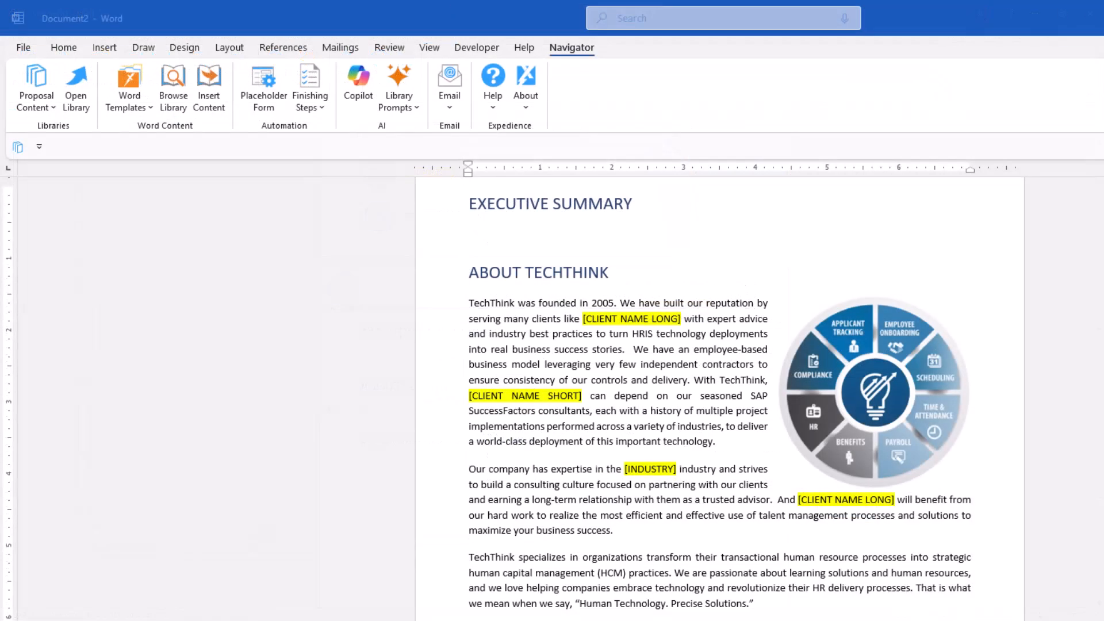
# Add a blank line directly below the ABOUT TECHTHINK heading, above the inserted company profile
pyautogui.scroll(-7, 719, 397)
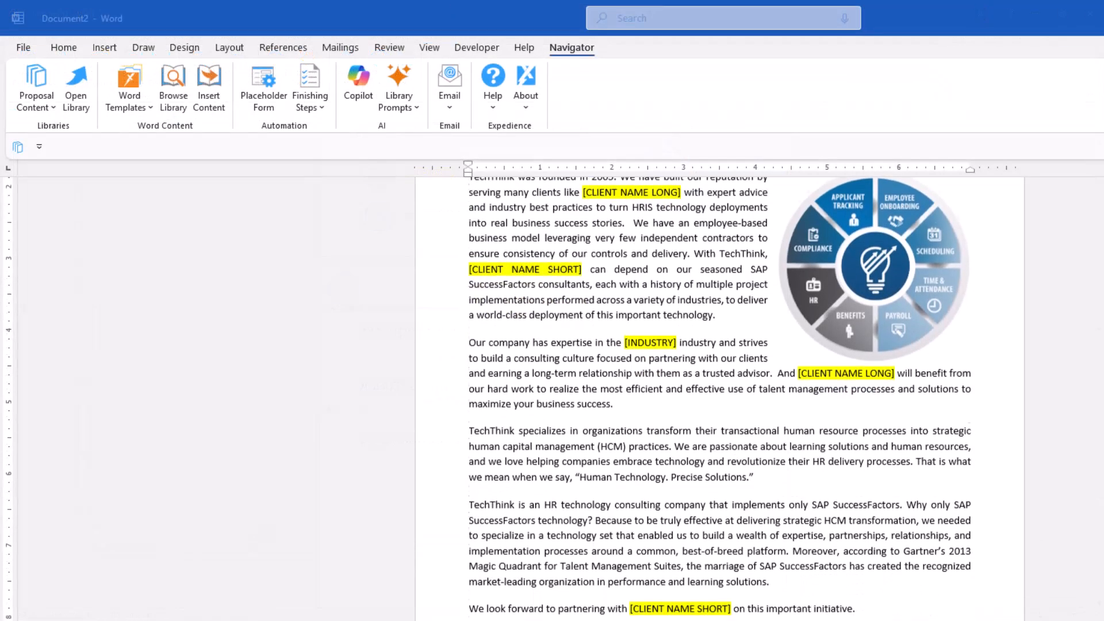
pyautogui.scroll(6, 719, 396)
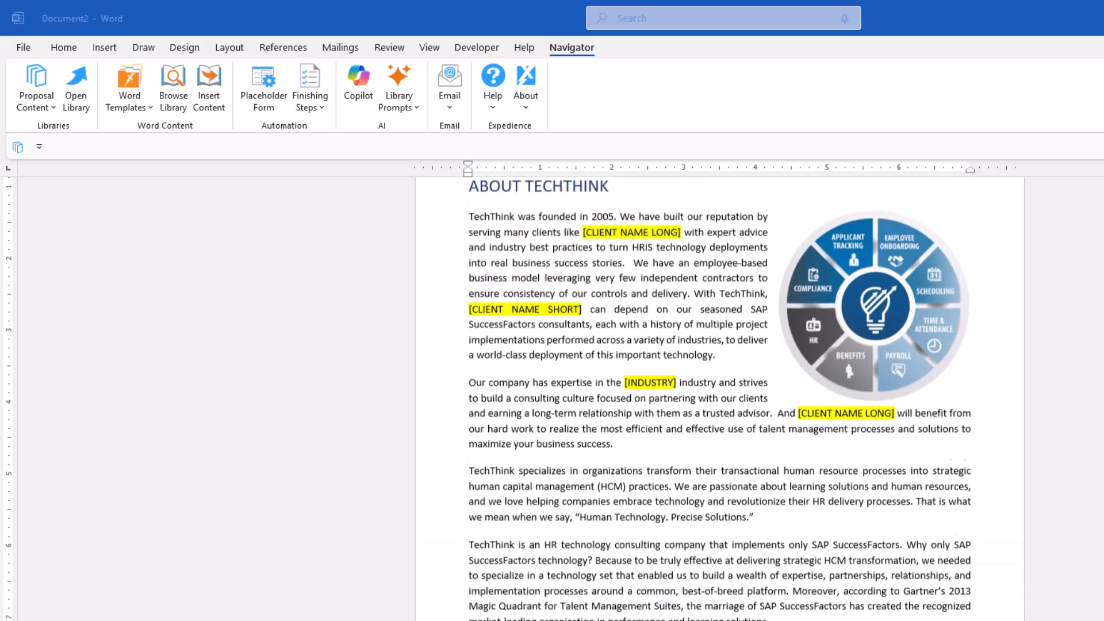
pyautogui.click(610, 237)
pyautogui.press('Return')
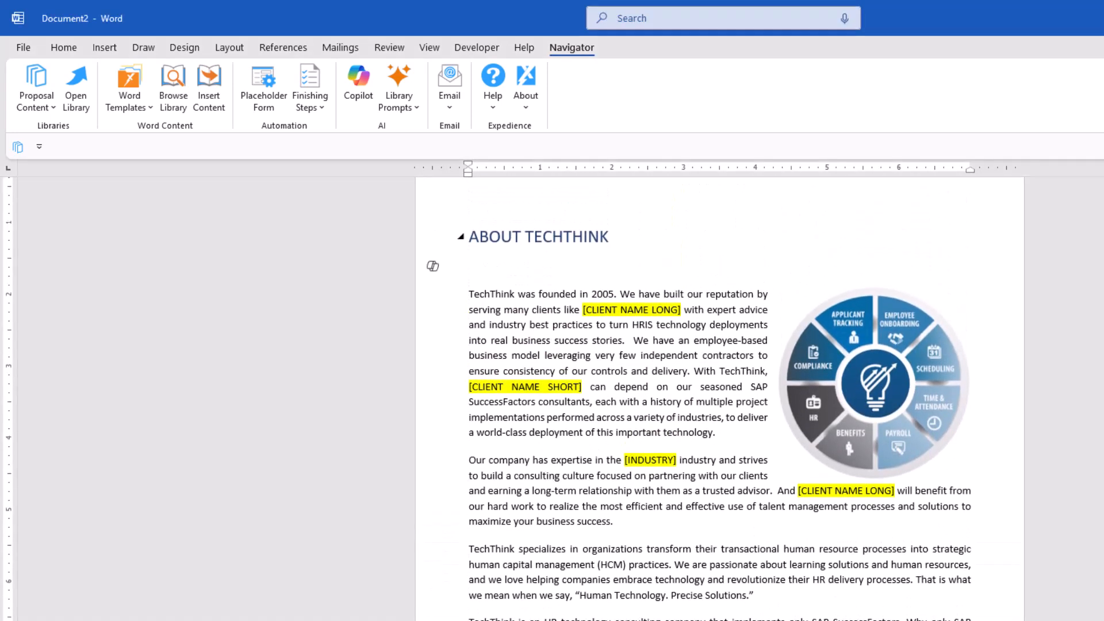
# Search the library for "history" and copy the first two paragraphs with logo from the About TechThink.docx preview into the blank line
pyautogui.click(209, 87)
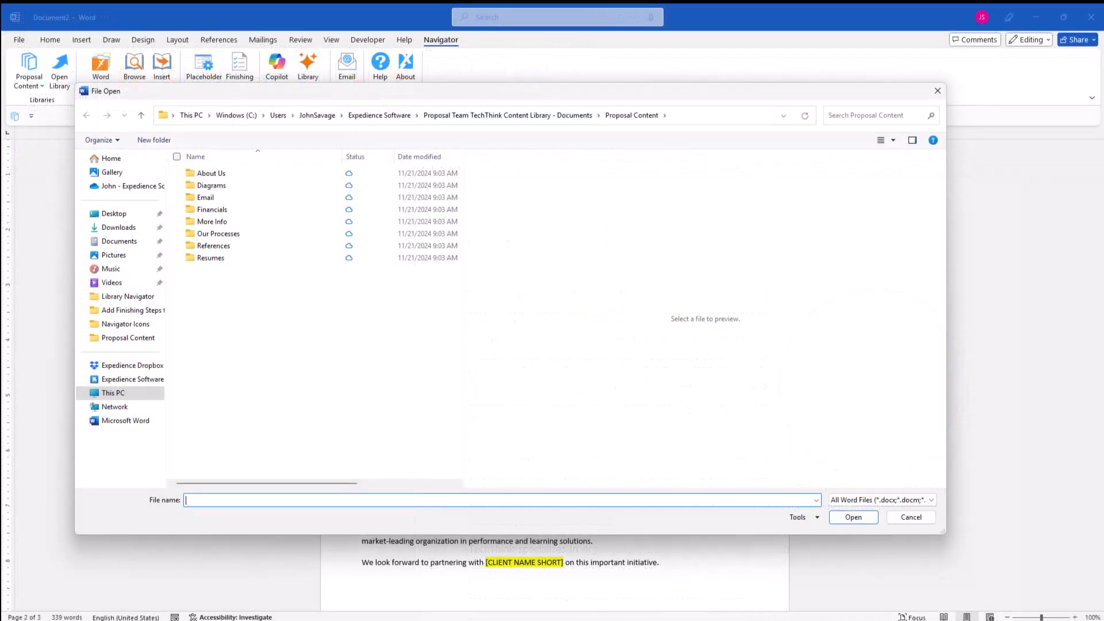
pyautogui.click(874, 115)
pyautogui.write('history')
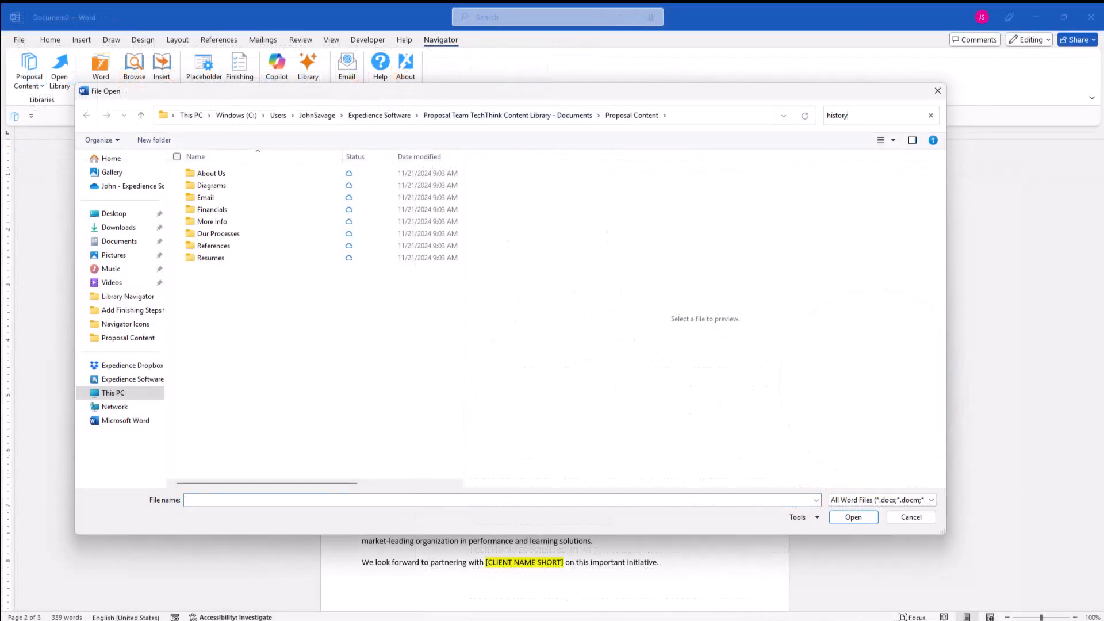
pyautogui.click(280, 194)
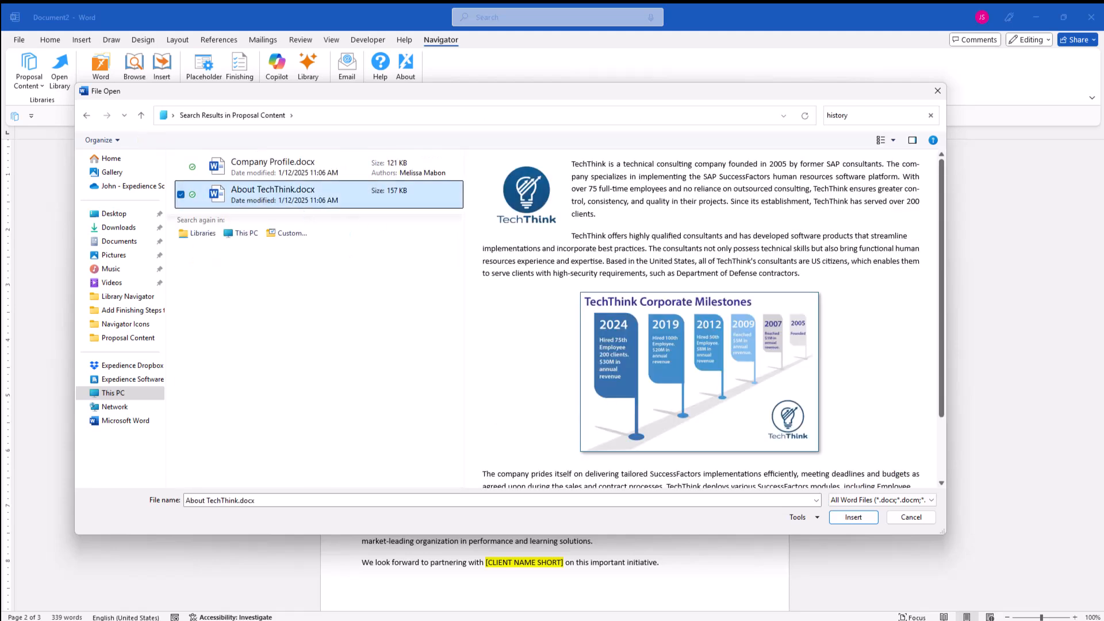
pyautogui.moveTo(802, 276); pyautogui.dragTo(489, 161)
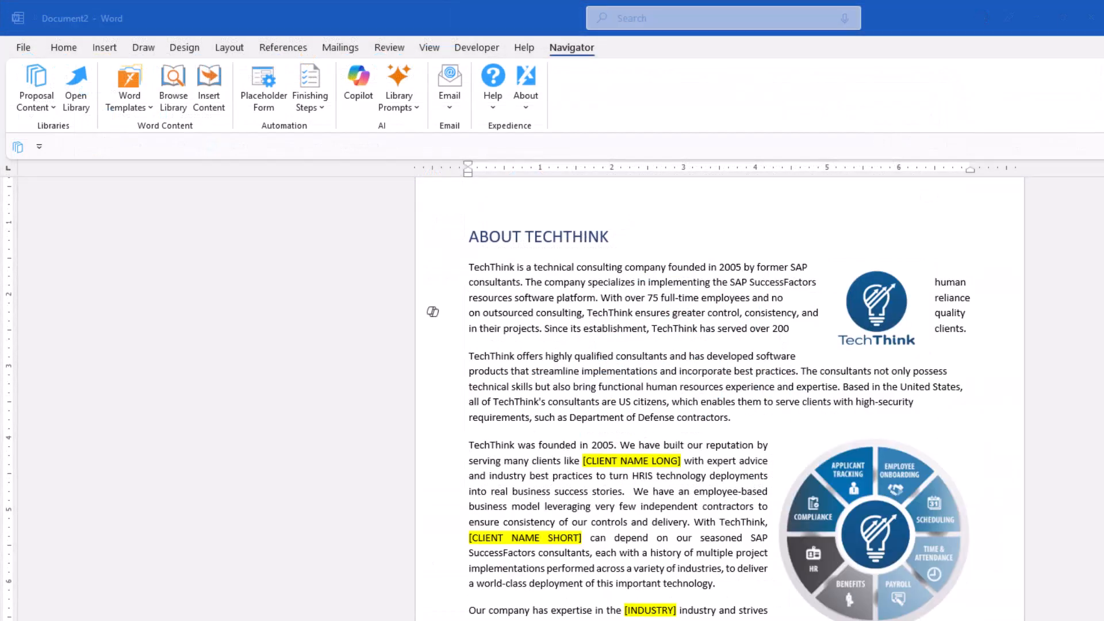
# In the placeholder form, enter client company name BIG CO, full name Big Co Inc, title Head of Sales and the client's e-mail
pyautogui.write('Big Co')
pyautogui.press('Return')
pyautogui.write('Big Co Inc')
pyautogui.press('Return')
pyautogui.write('Head of Sales')
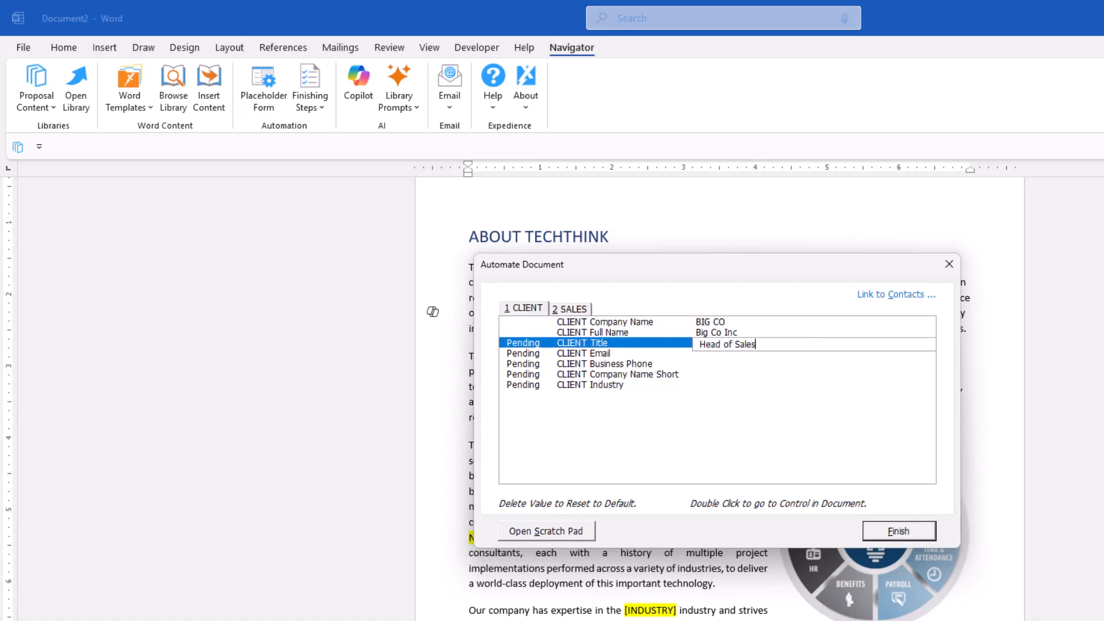
pyautogui.press('Return')
pyautogui.write('johndoe@bigco.com')
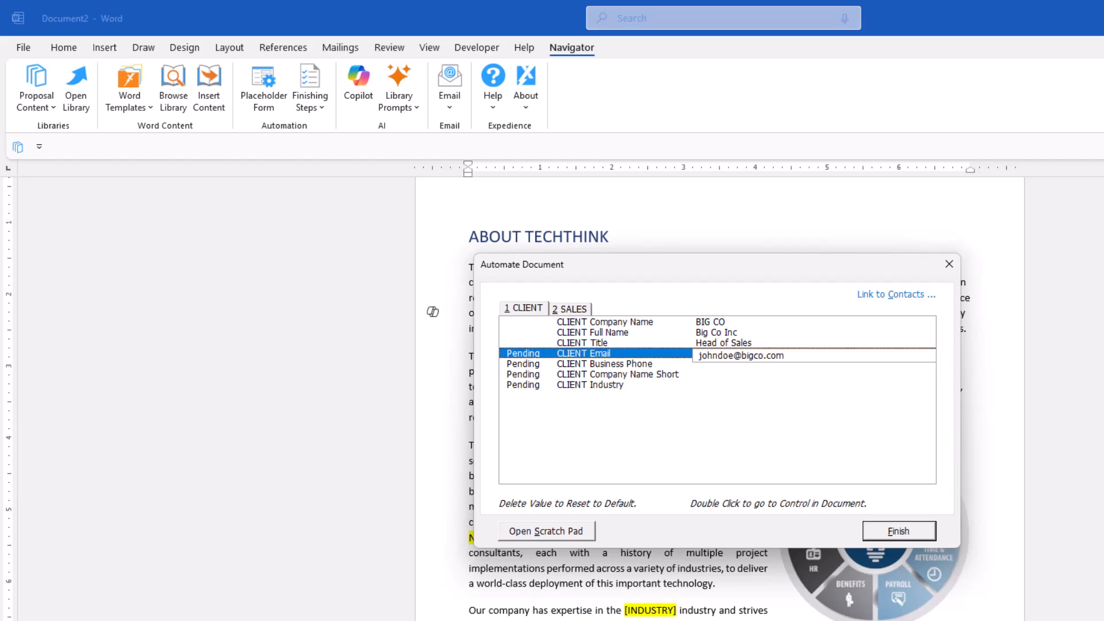
# Enter the client's business phone, short company name Big and industry Asset Management, and finish the placeholder form
pyautogui.press('Return')
pyautogui.write('555123456')
pyautogui.press('Return')
pyautogui.write('Big')
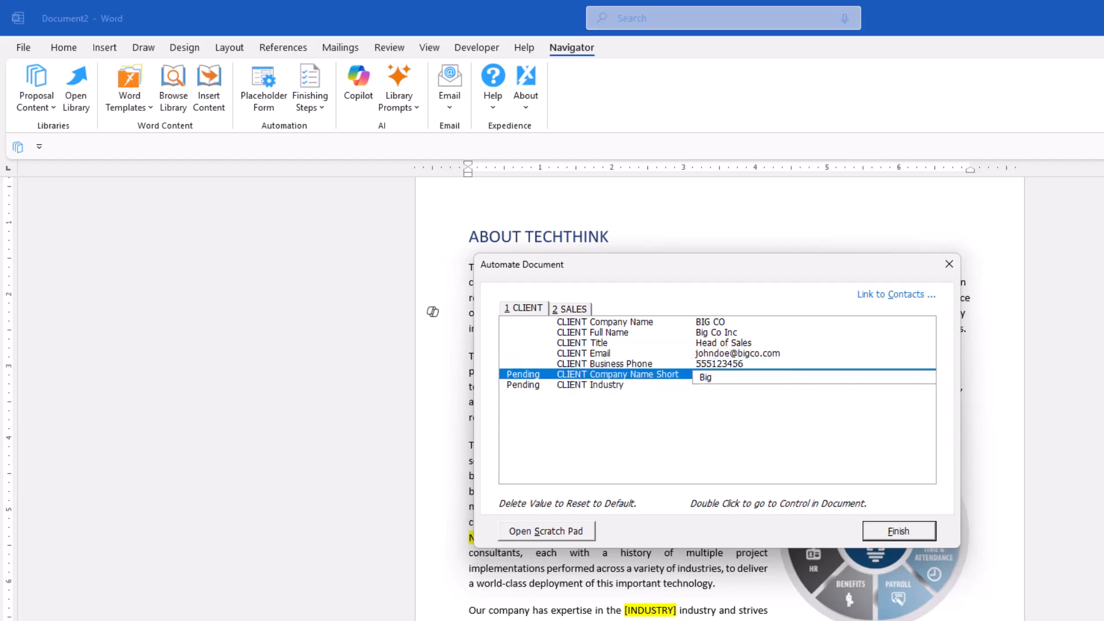
pyautogui.press('Return')
pyautogui.write('Asset Management')
pyautogui.press('Return')
pyautogui.press('Return')
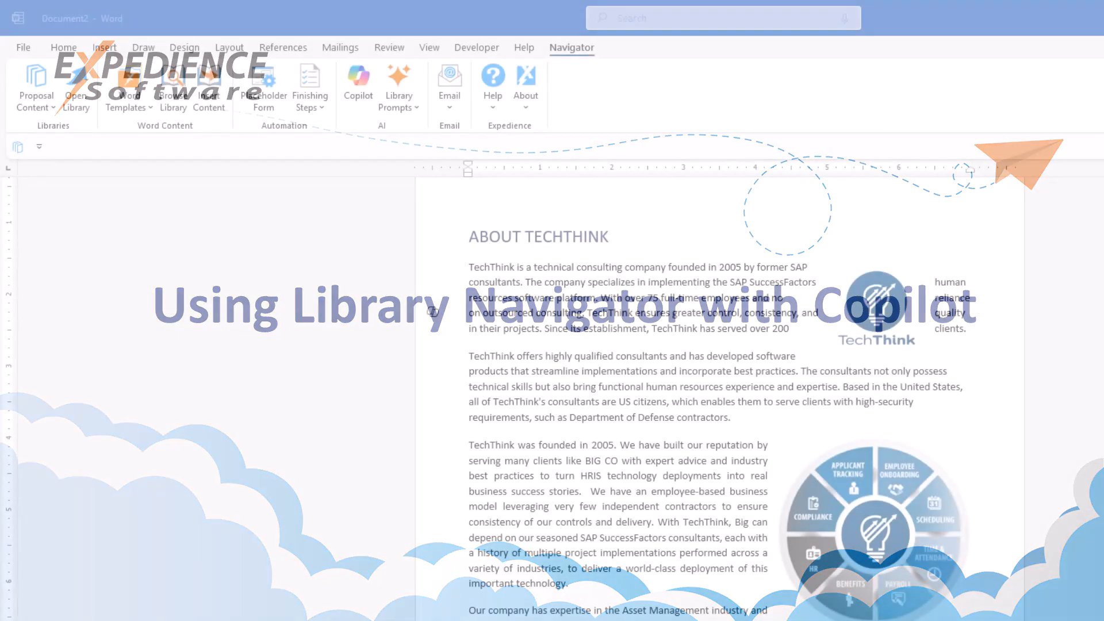
# Place the cursor below the TECHTHINK DIFFERENTIATORS heading and start a Copilot chat with the TechThink Proposal Agent
pyautogui.scroll(-5, 698, 402)
pyautogui.scroll(-9, 699, 403)
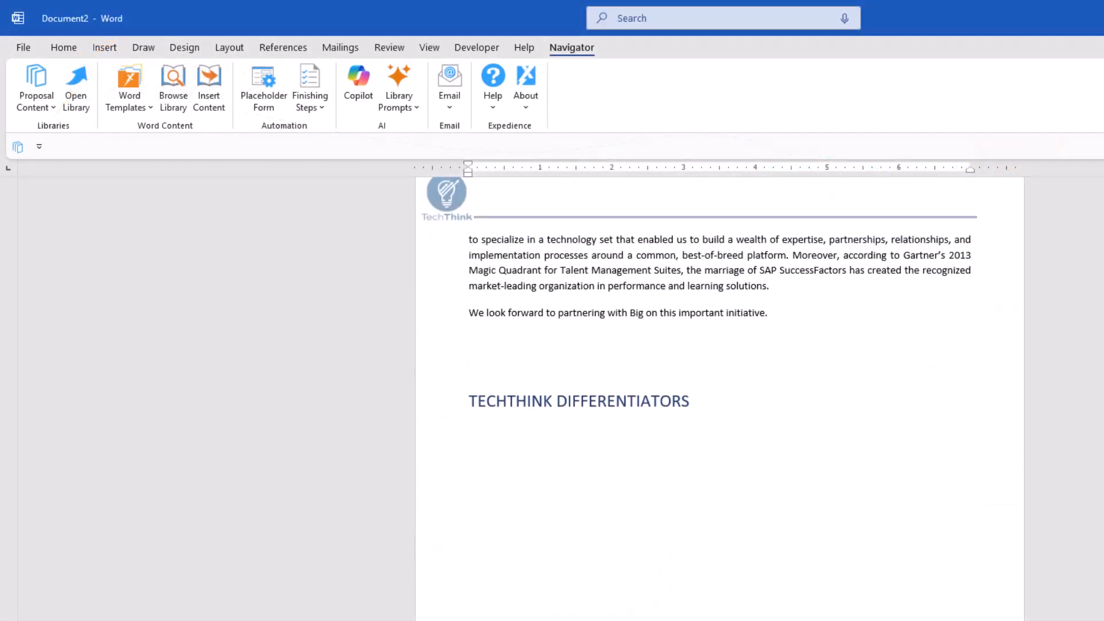
pyautogui.click(470, 431)
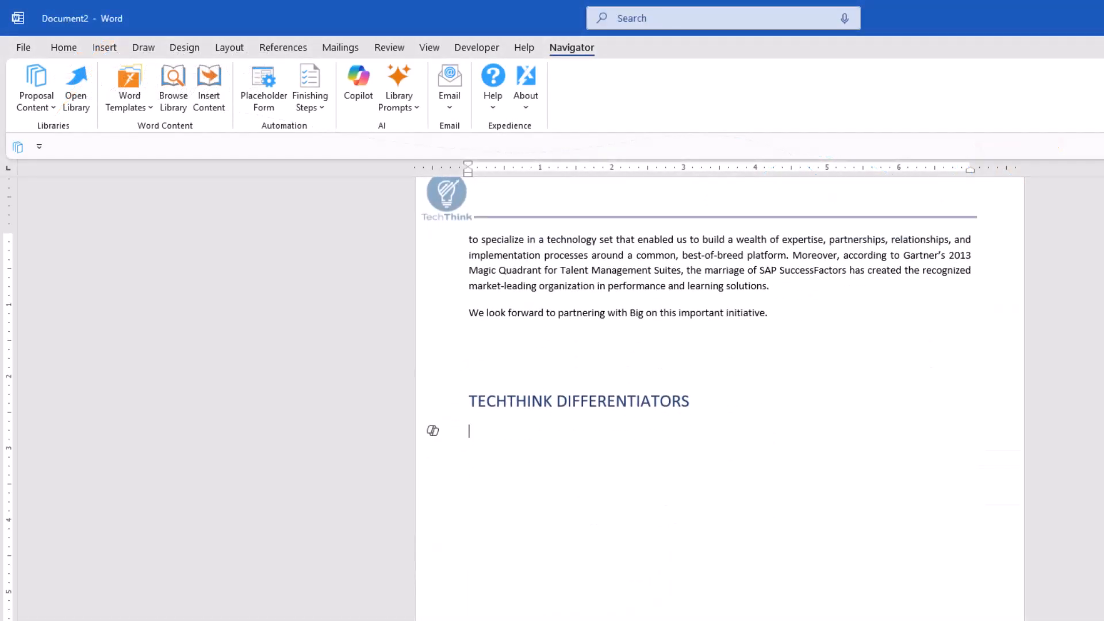
pyautogui.click(356, 86)
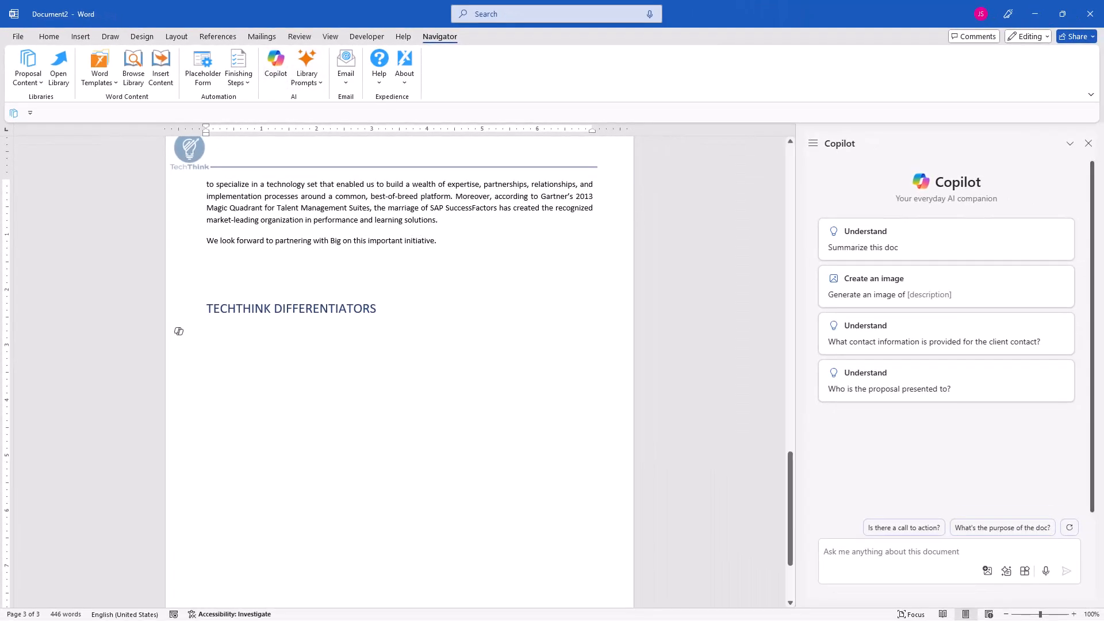
pyautogui.click(870, 552)
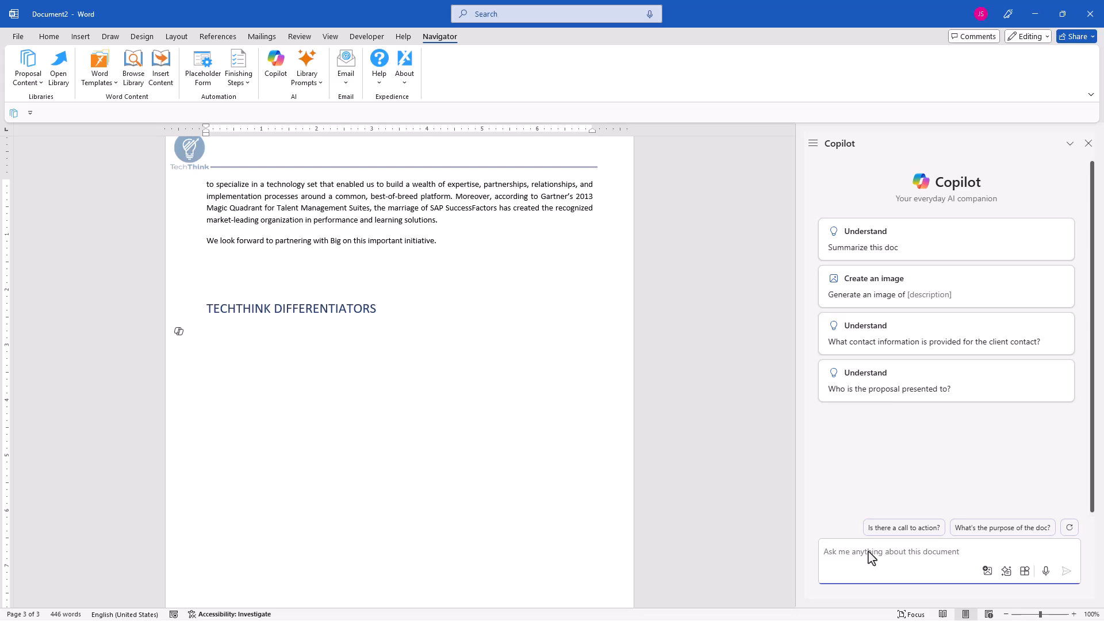
pyautogui.write('@')
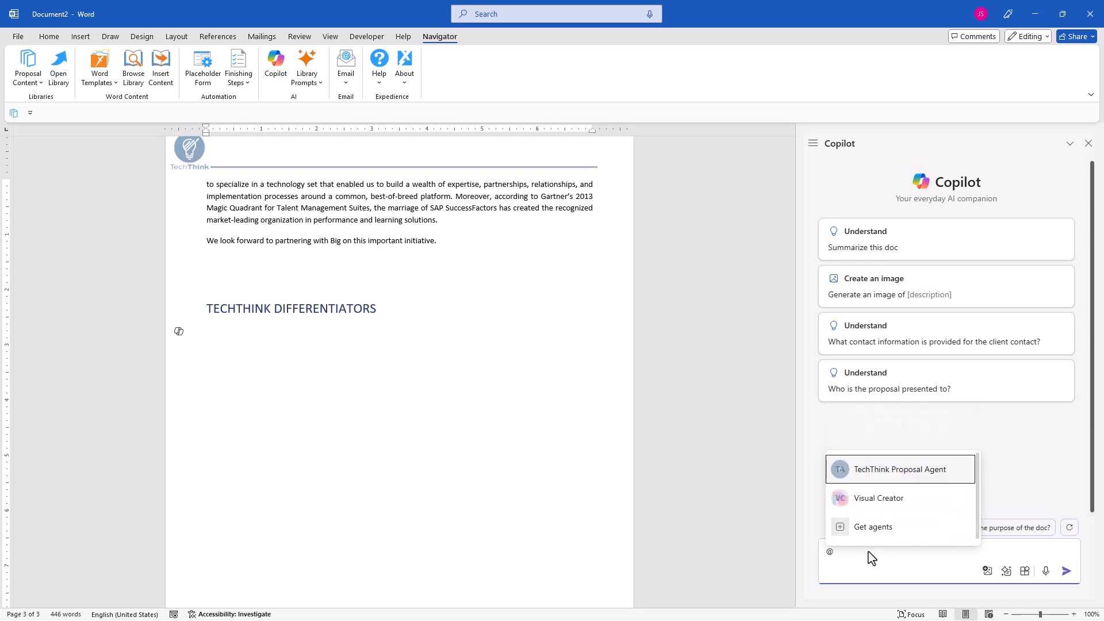
pyautogui.click(845, 473)
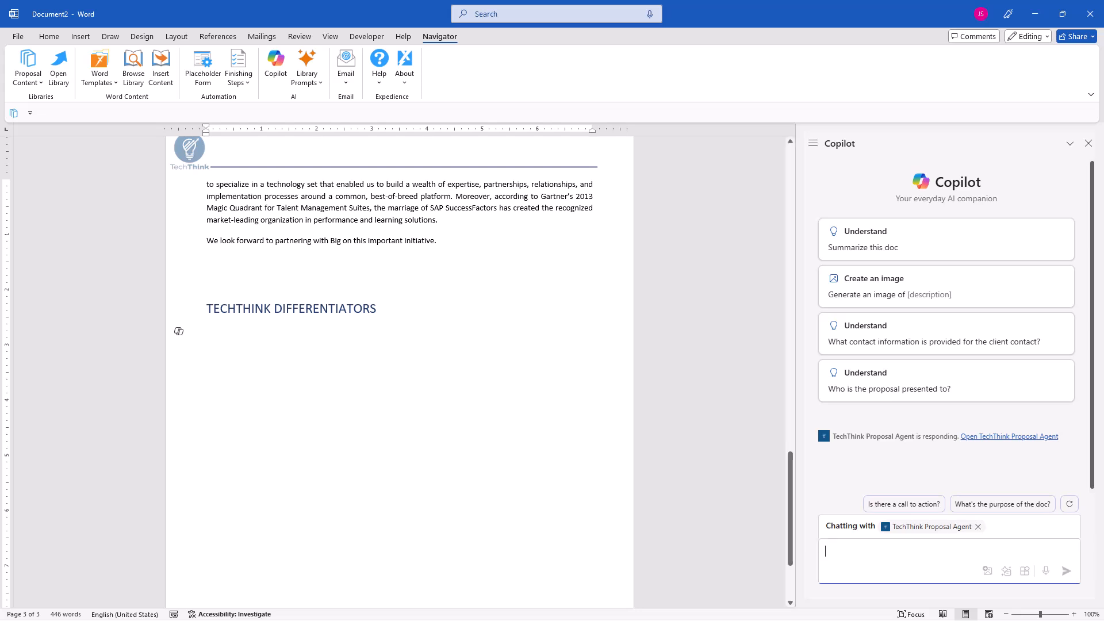
# Load the Proposal Content Agent search prompt from the library prompts and dismiss the ready message
pyautogui.click(305, 83)
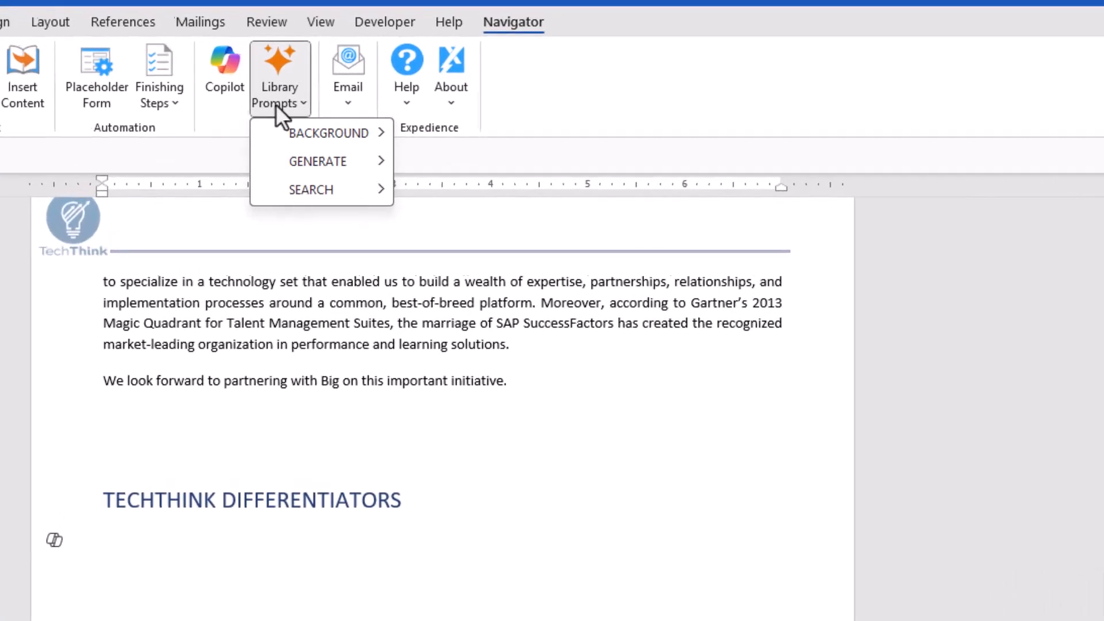
pyautogui.moveTo(315, 143)
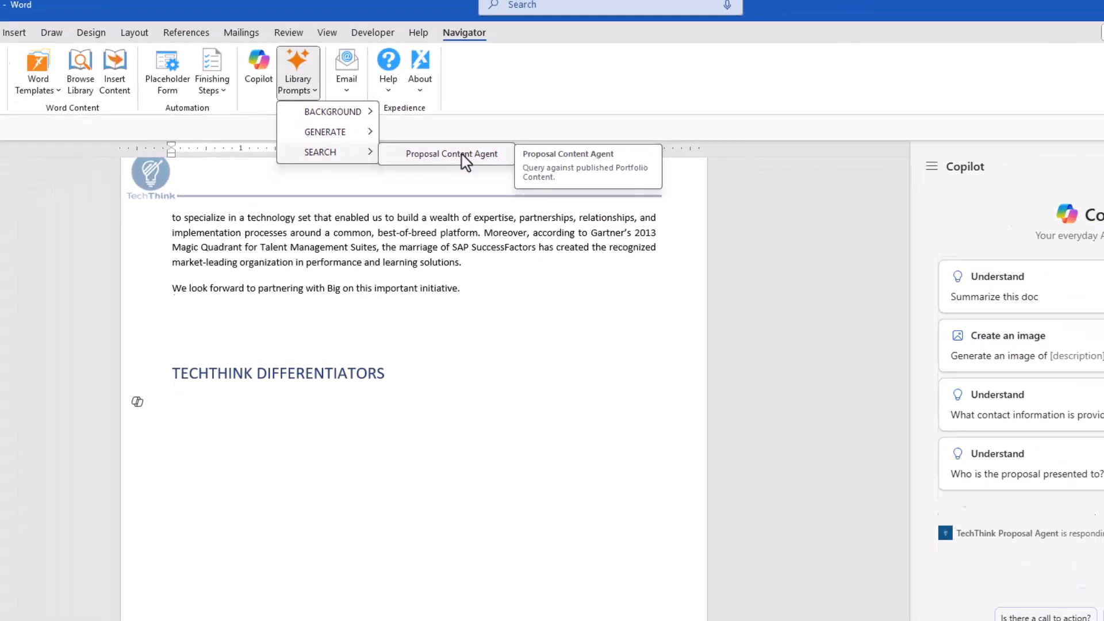
pyautogui.click(461, 154)
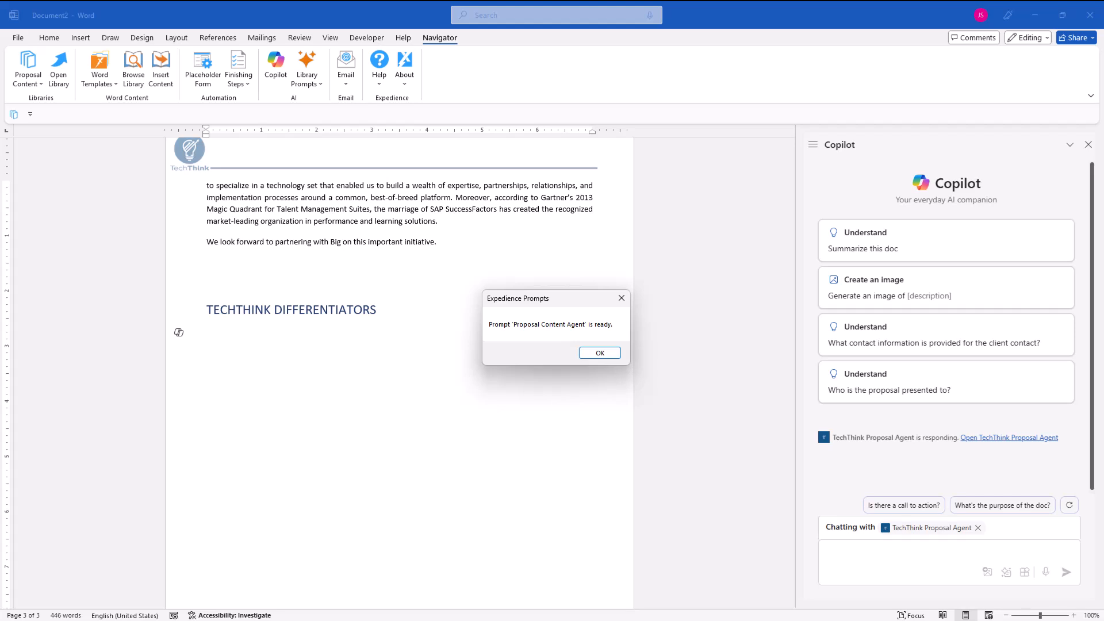
pyautogui.press('Return')
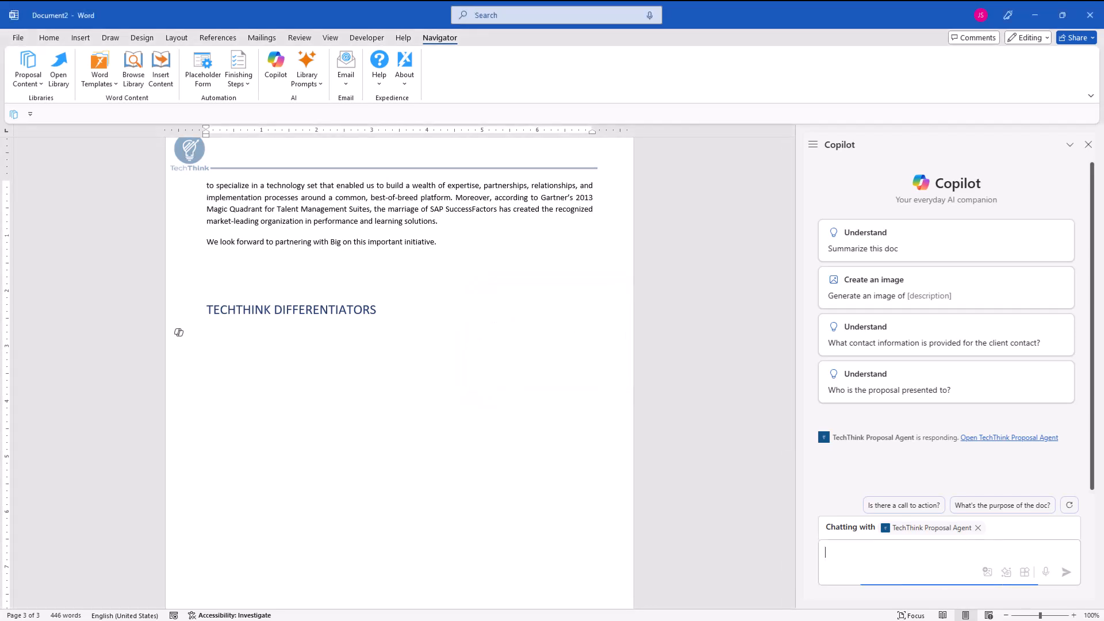
# Send the copied library prompt to the TechThink Proposal Agent to set its proposal-writer role
pyautogui.hotkey('ctrl', 'v')
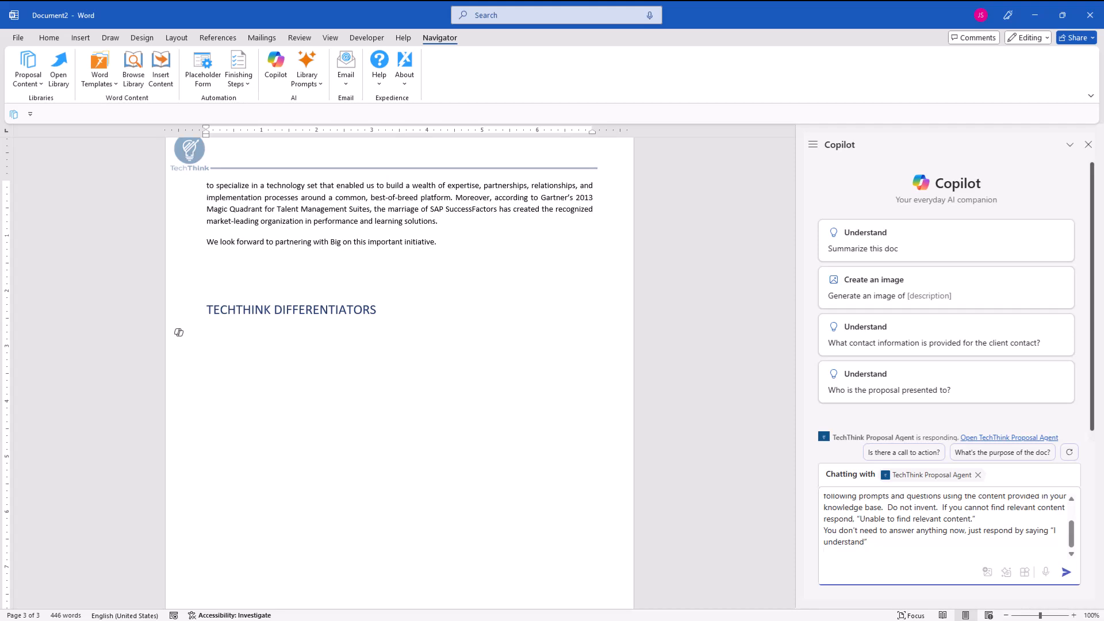
pyautogui.press('Return')
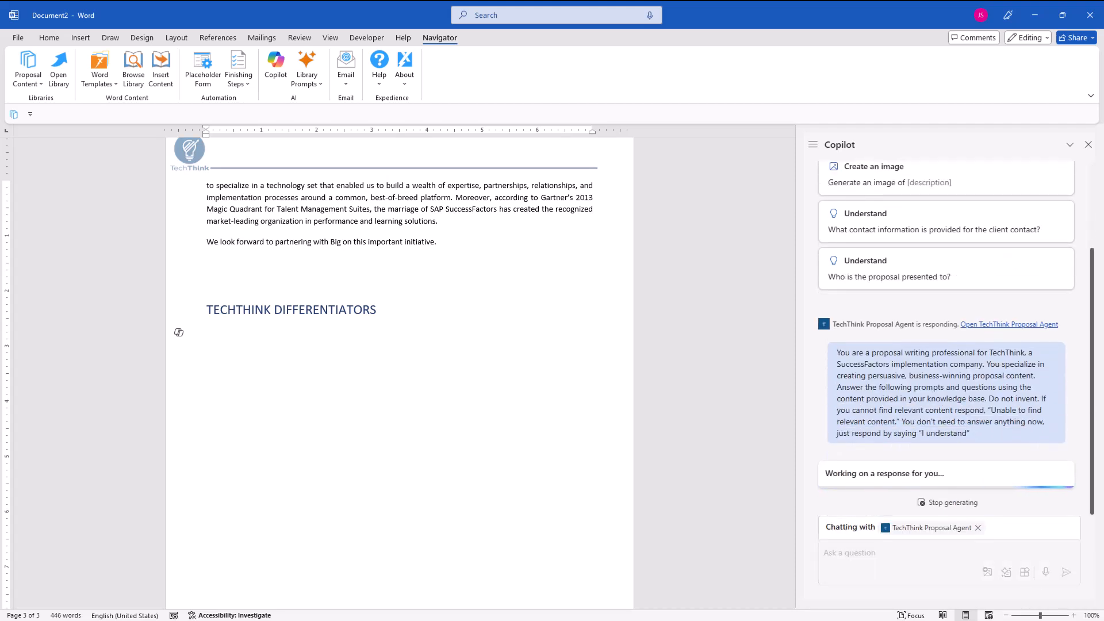
# Ask the agent "what are techthink's differentiators?" and insert its answer below the TECHTHINK DIFFERENTIATORS heading
pyautogui.write('what are te')
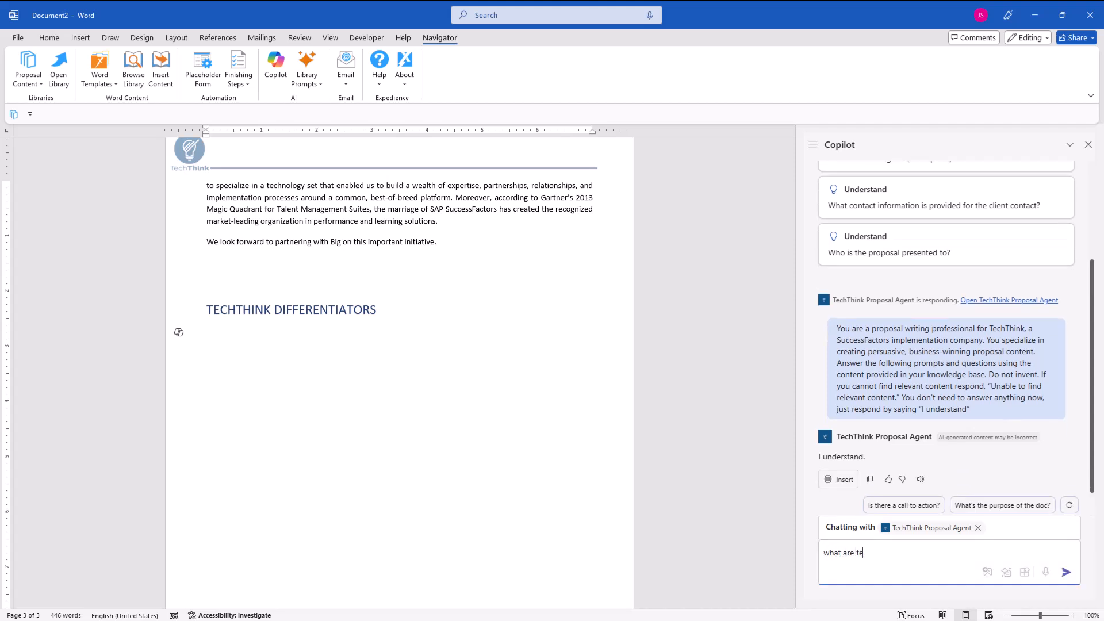
pyautogui.write("chthink's differentiators?")
pyautogui.press('Return')
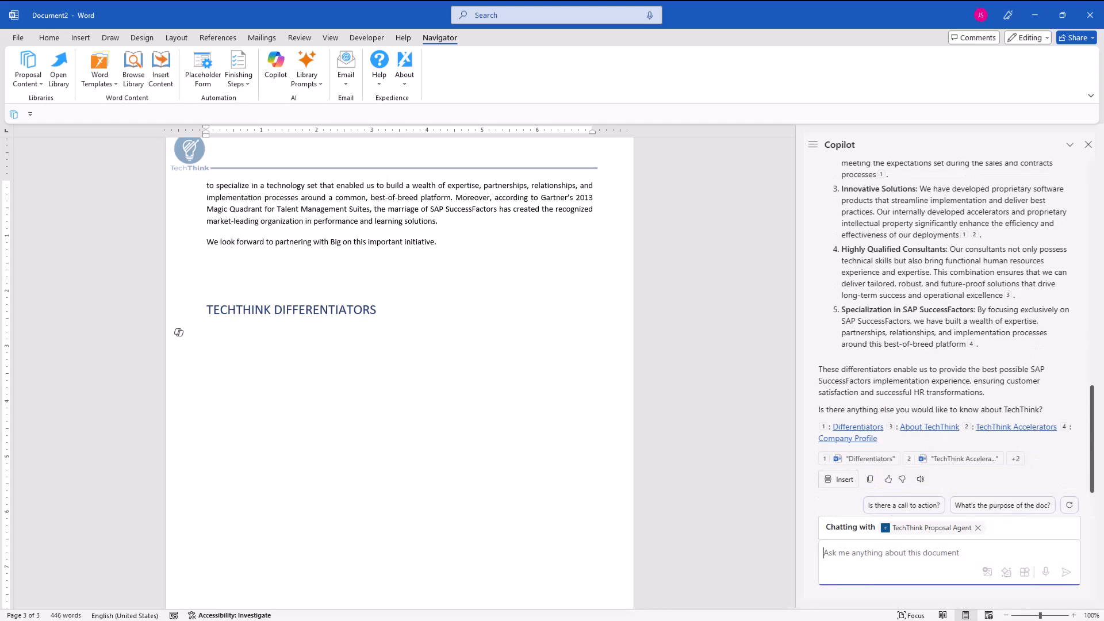
pyautogui.click(839, 481)
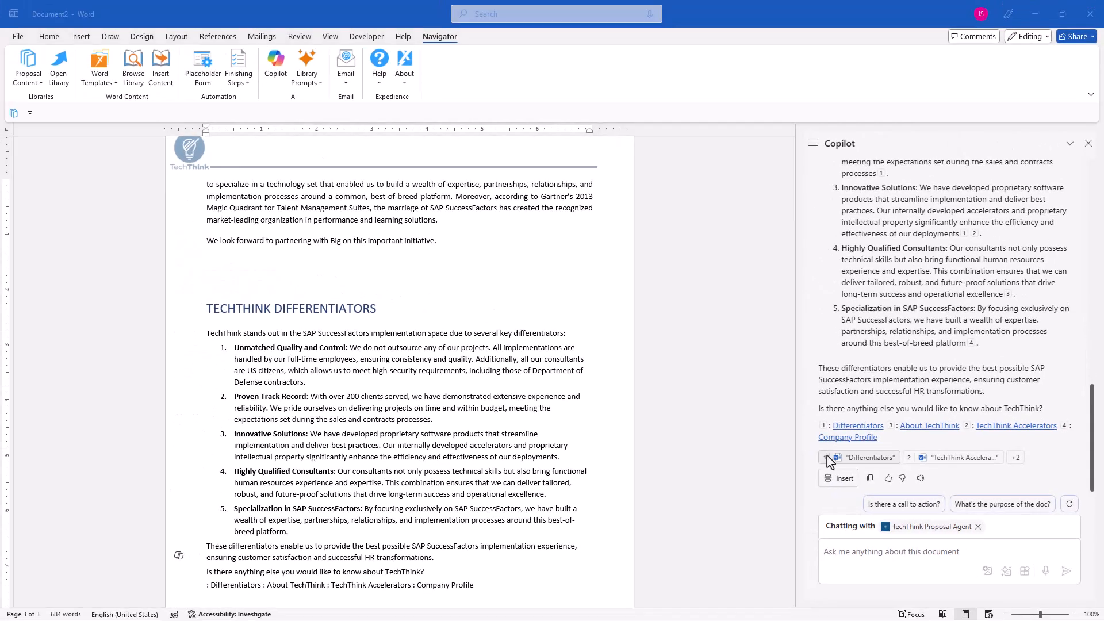
# Check the answer's cited Differentiators source document, and search the content library for differentiators to preview Differentiators.docx
pyautogui.click(863, 457)
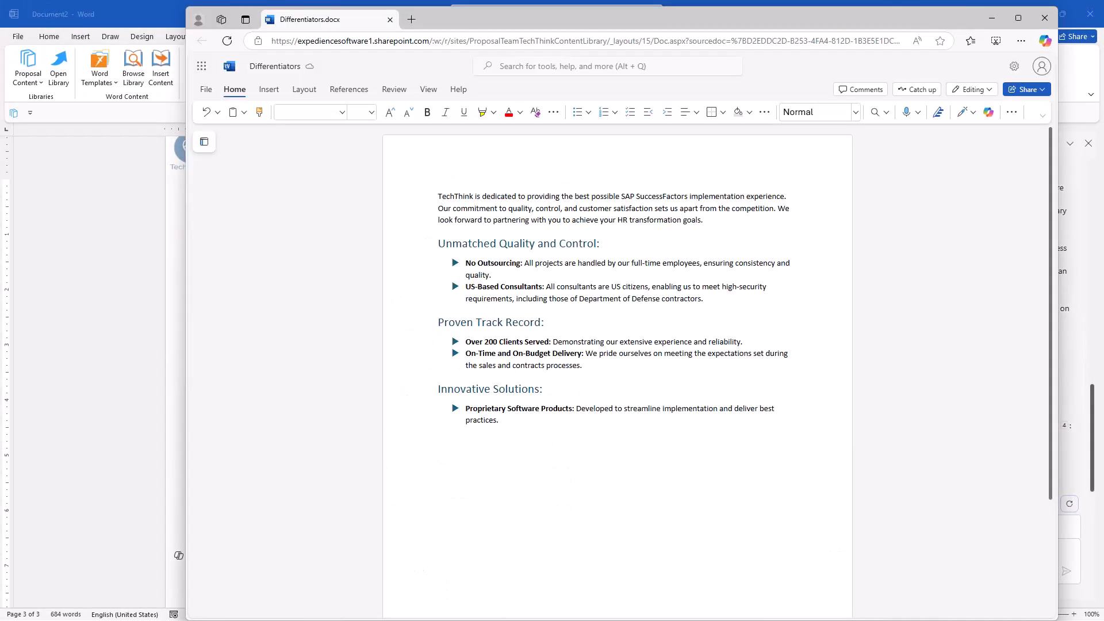
pyautogui.click(1045, 17)
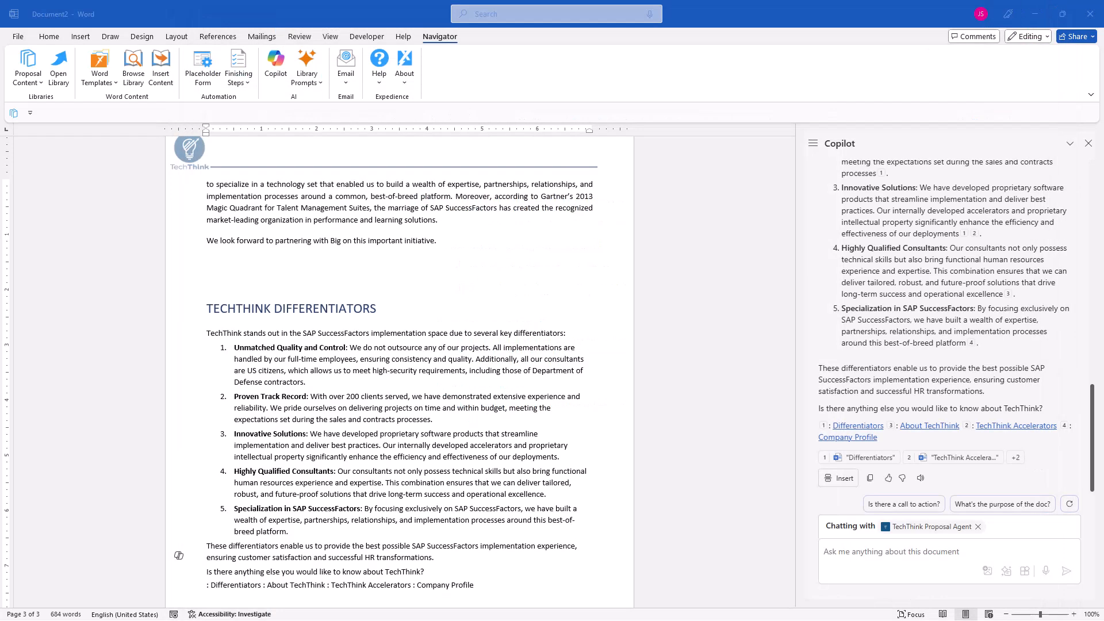
pyautogui.click(134, 68)
pyautogui.click(866, 112)
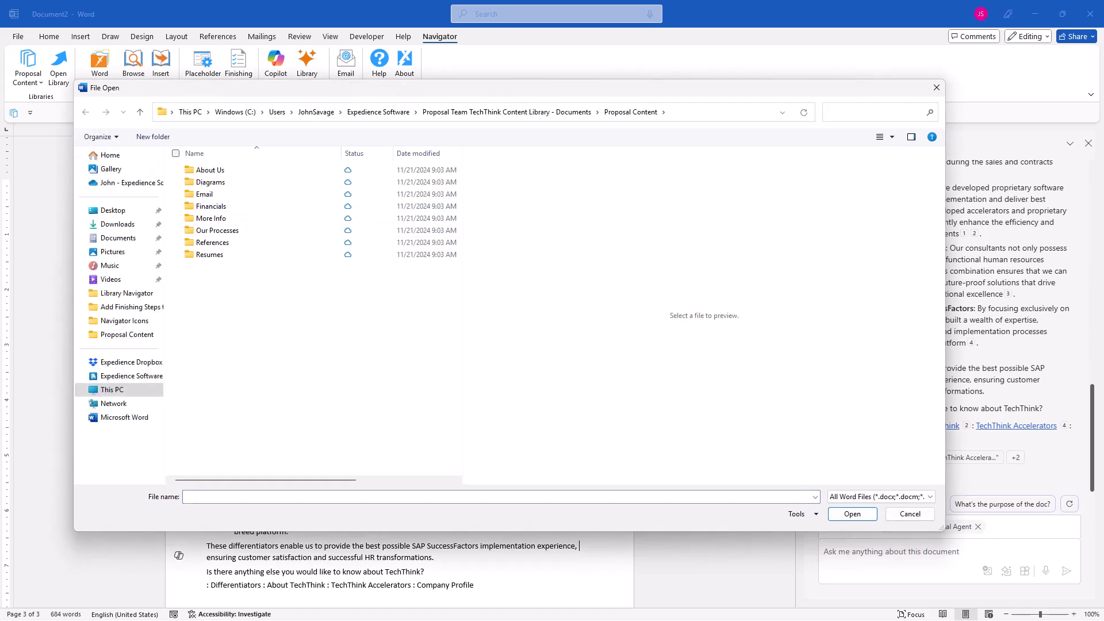
pyautogui.write('differentiators')
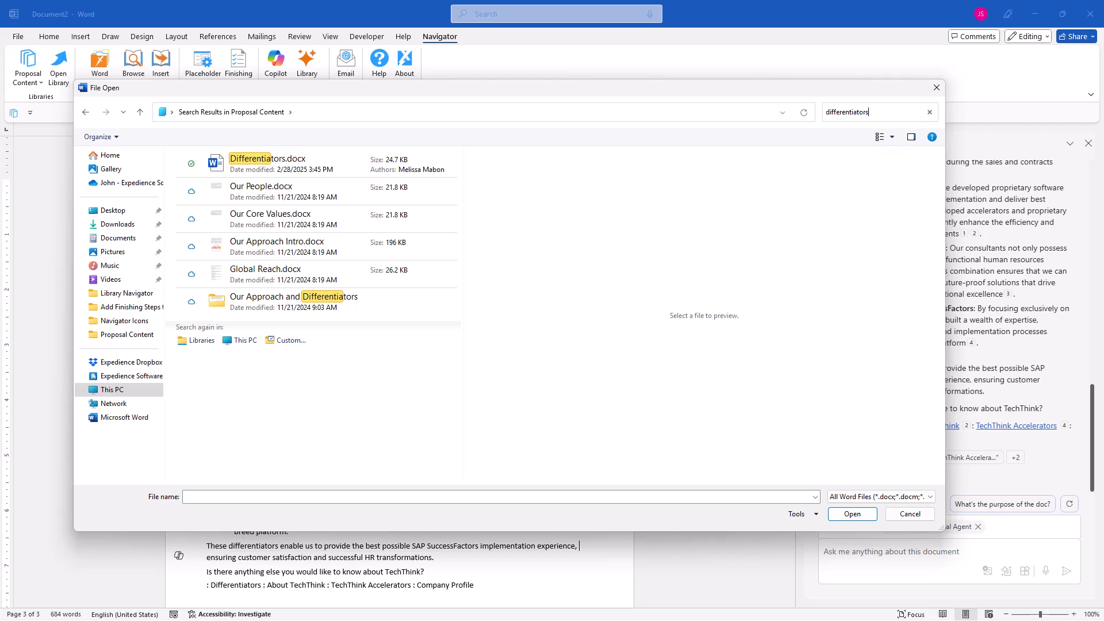
pyautogui.click(320, 168)
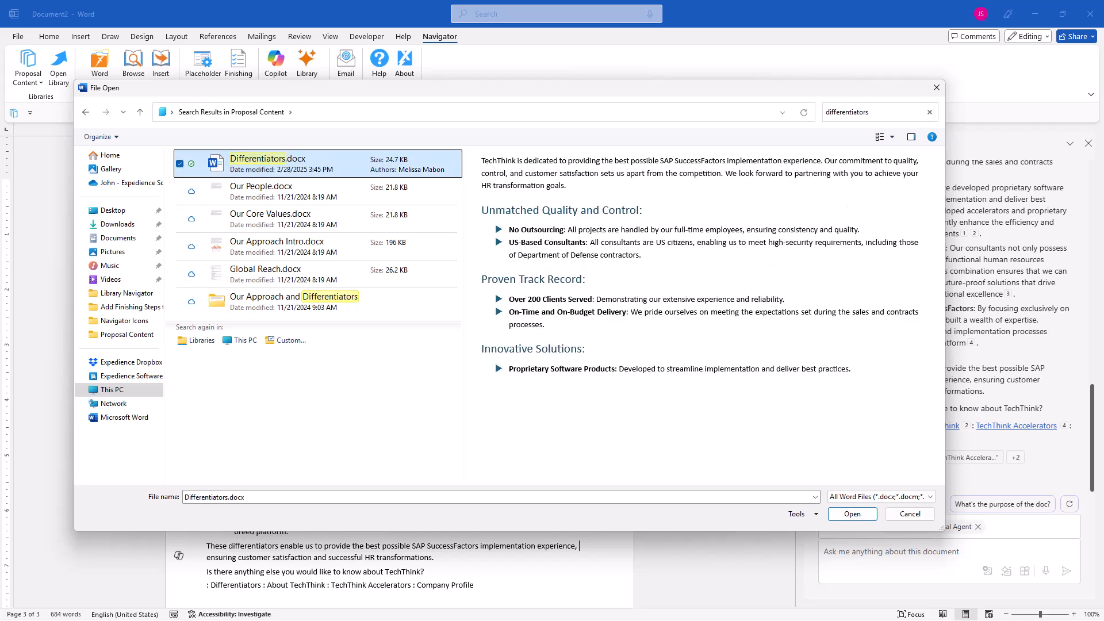
pyautogui.press('Escape')
# Place the cursor below the EXECUTIVE SUMMARY heading and end the Copilot chat with the TechThink Proposal Agent
pyautogui.scroll(-3, 400, 368)
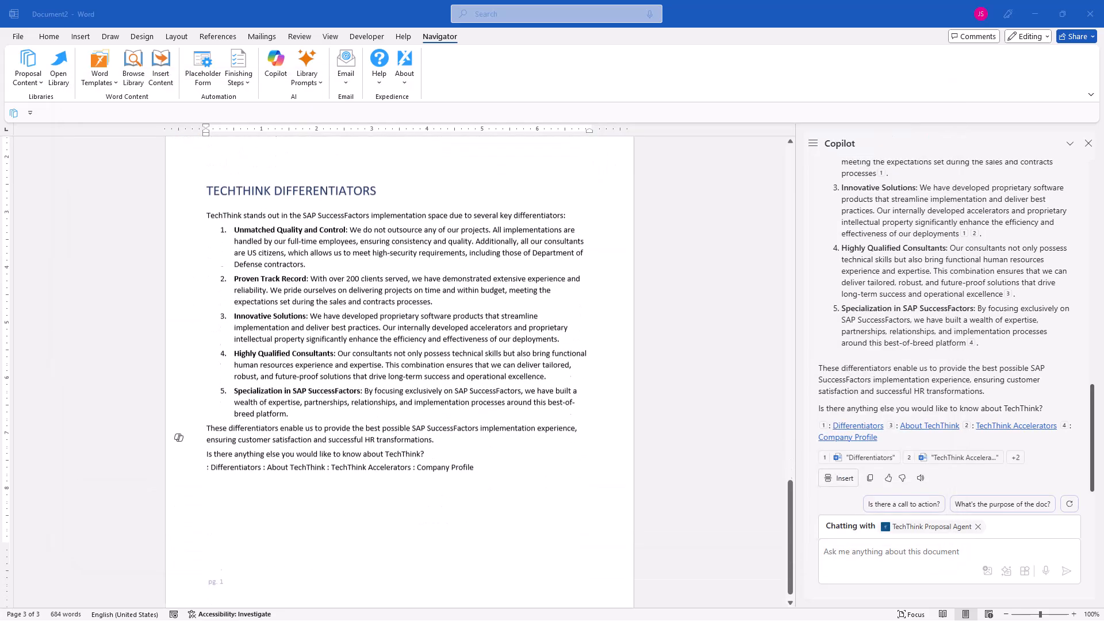
pyautogui.scroll(5, 399, 368)
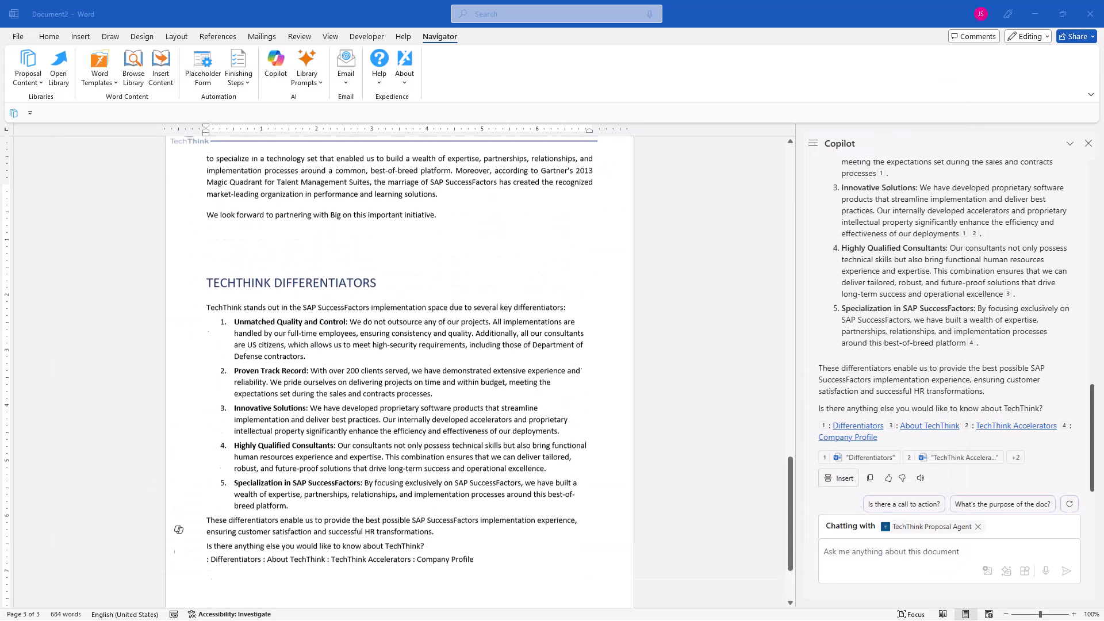
pyautogui.scroll(10, 400, 374)
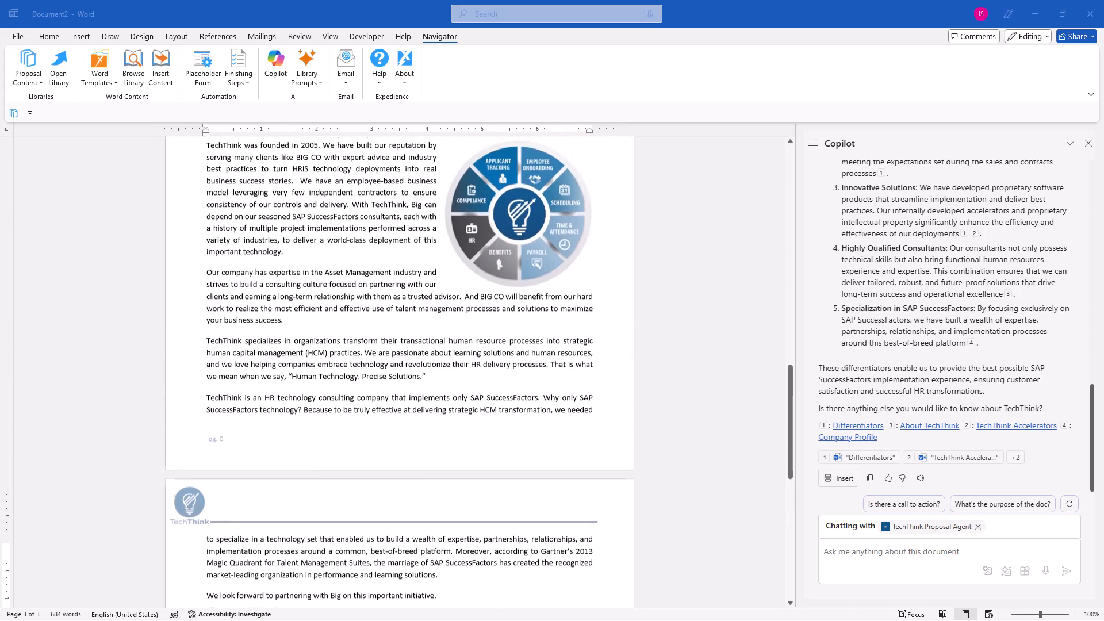
pyautogui.scroll(3, 399, 374)
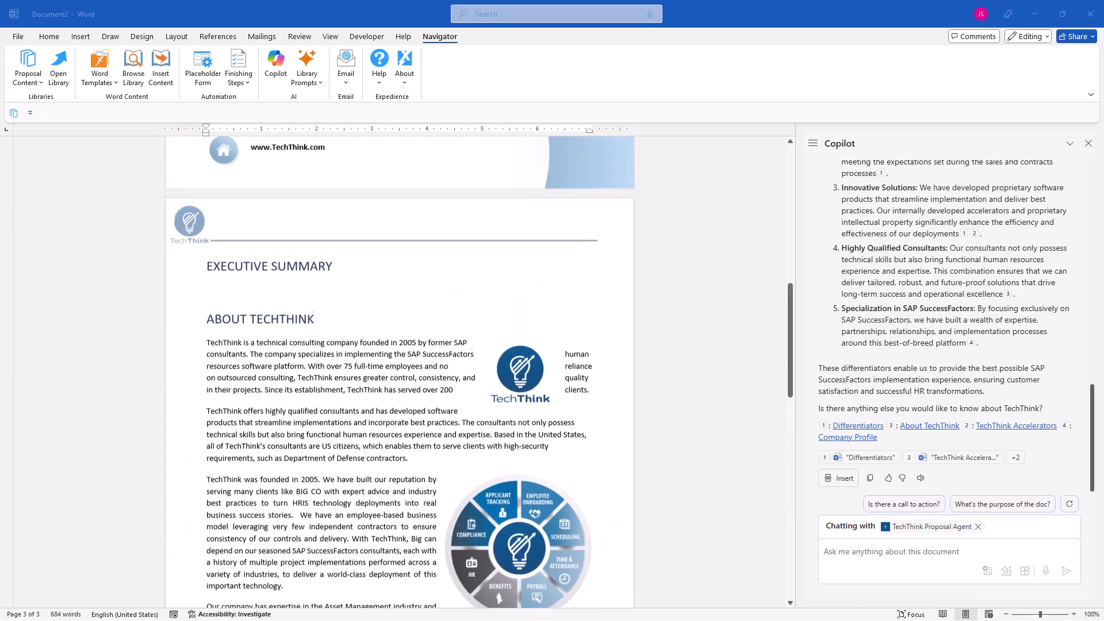
pyautogui.click(208, 295)
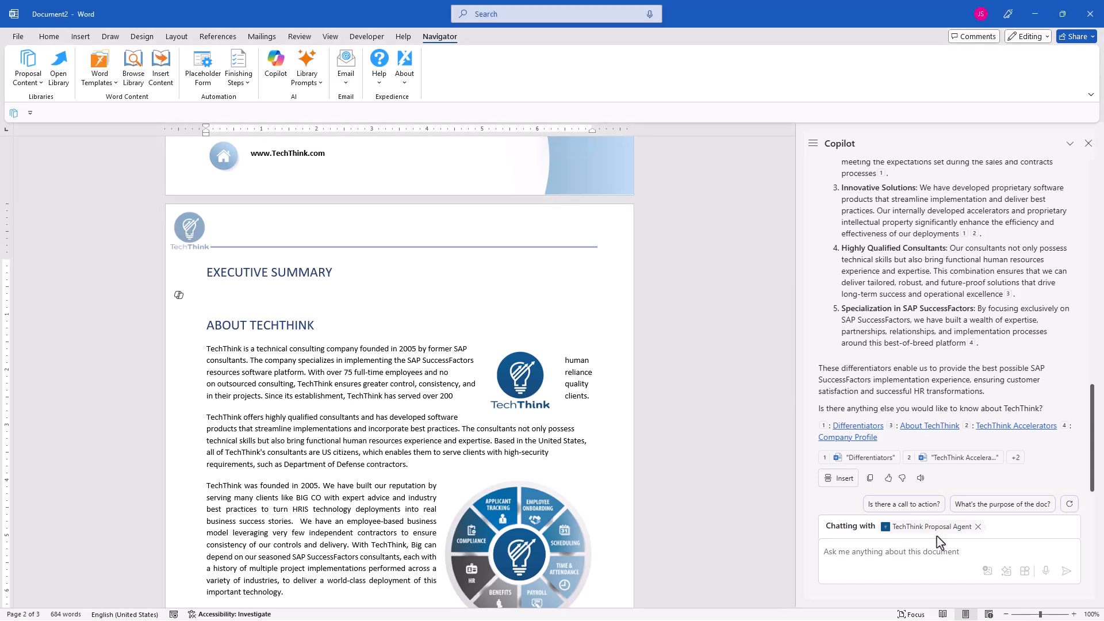
pyautogui.click(978, 527)
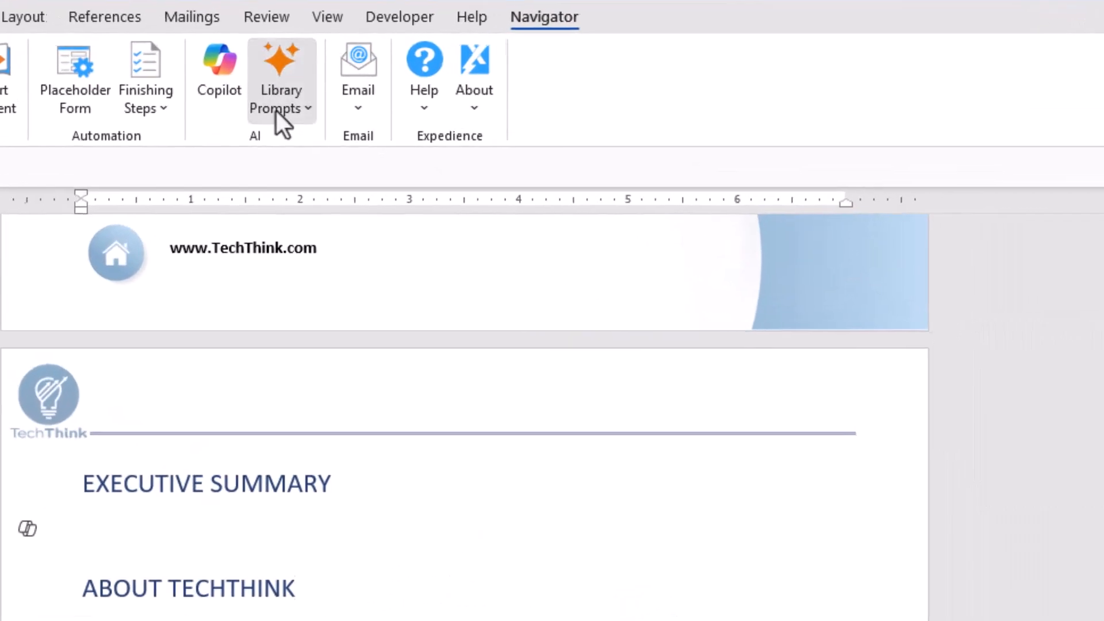
# Load the Executive Summary prompt from the library's GENERATE prompts and dismiss the ready message
pyautogui.click(303, 83)
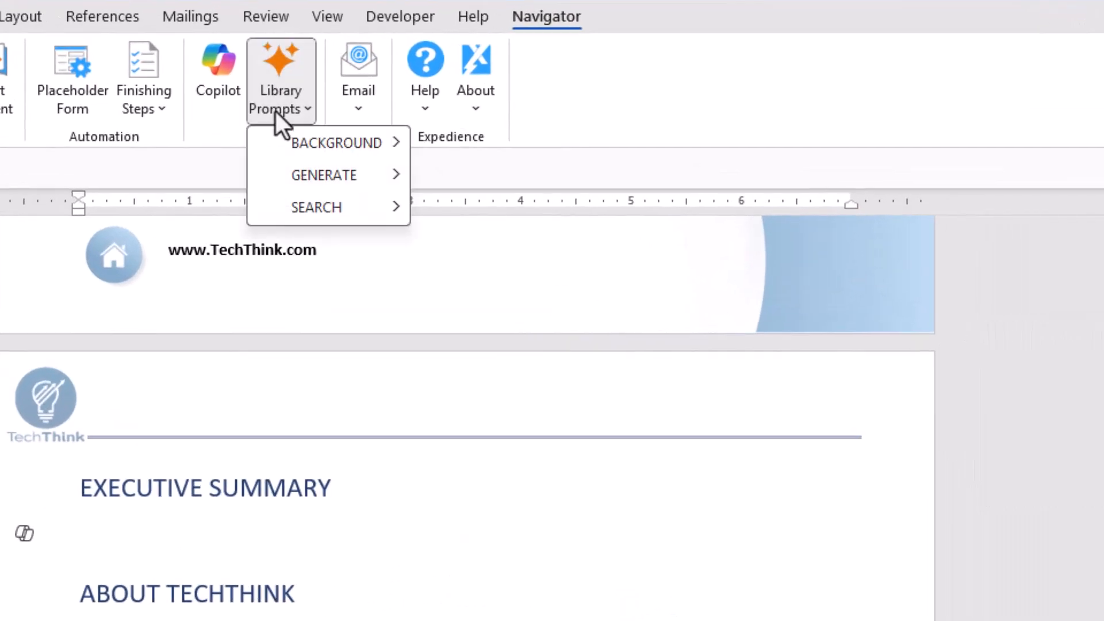
pyautogui.moveTo(302, 175)
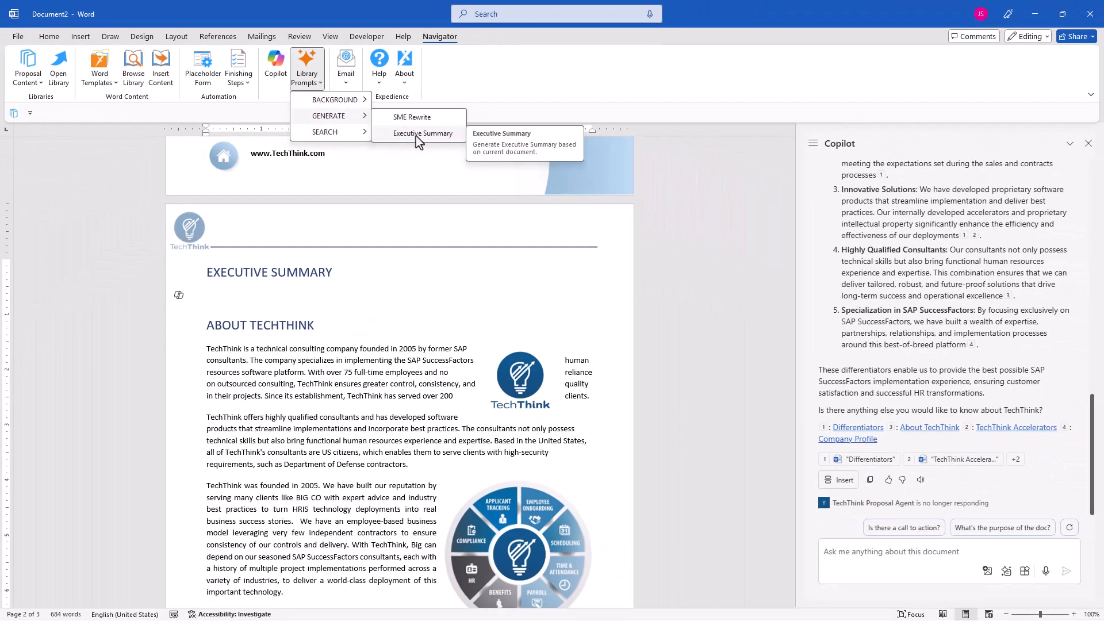
pyautogui.click(416, 135)
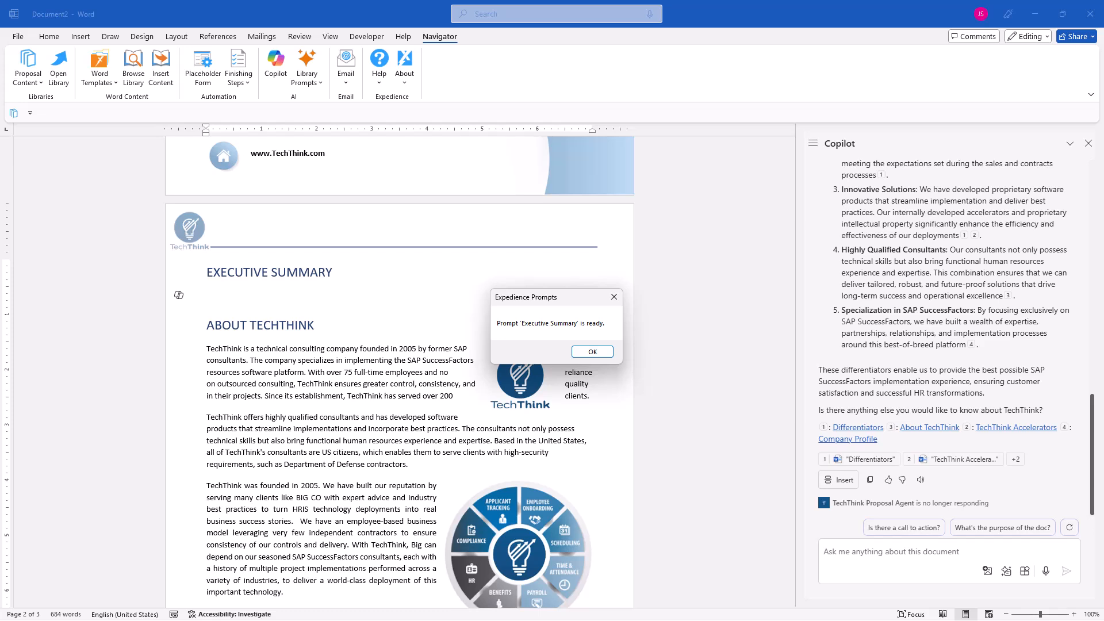
pyautogui.press('Return')
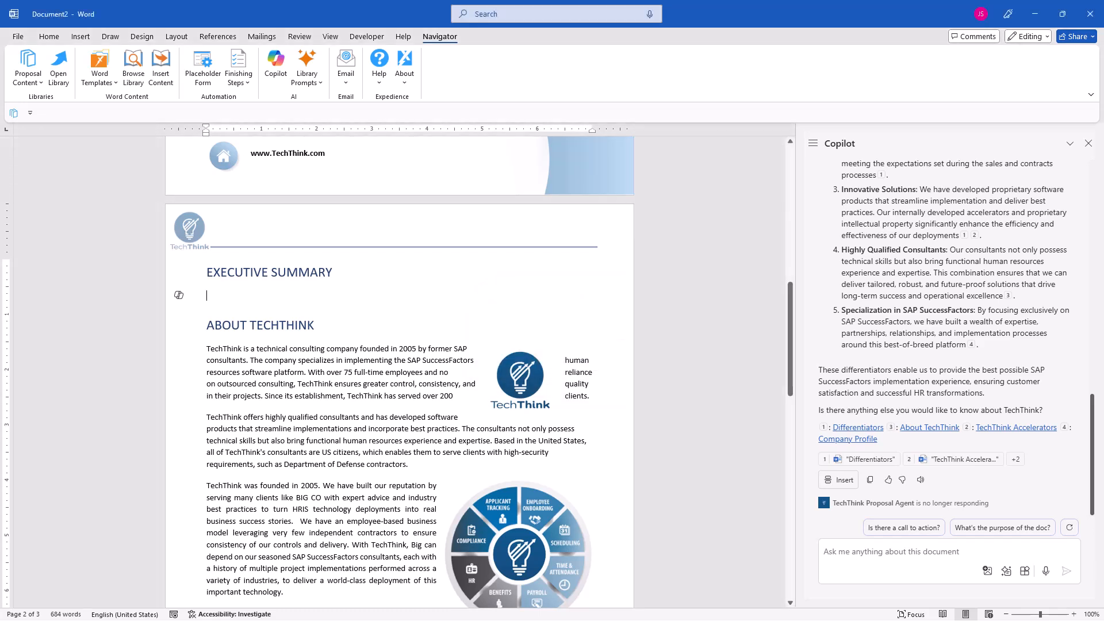
# Send the executive summary prompt to Copilot and insert its response below the EXECUTIVE SUMMARY heading
pyautogui.click(890, 552)
pyautogui.write('You are a proposal writing professional for TechThink, a SuccessFactors implementation company. You specialize in creating persuasive, business-winning proposal content. Your task is to write a brief executive summary based on the current document. It is very important that your answer is as short and concise as possible.')
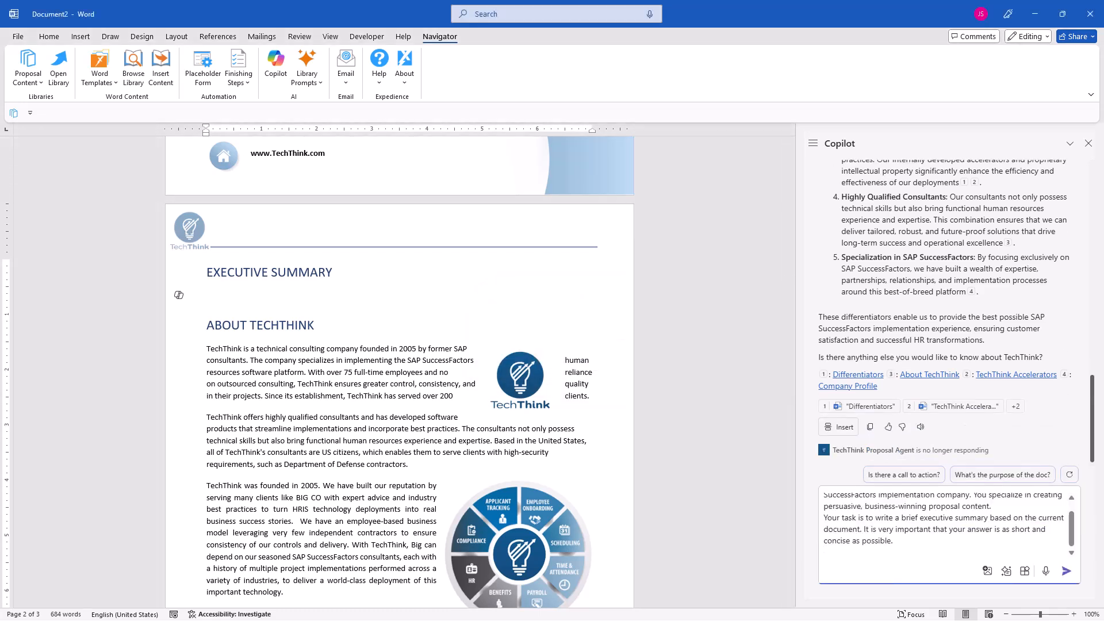
pyautogui.press('Return')
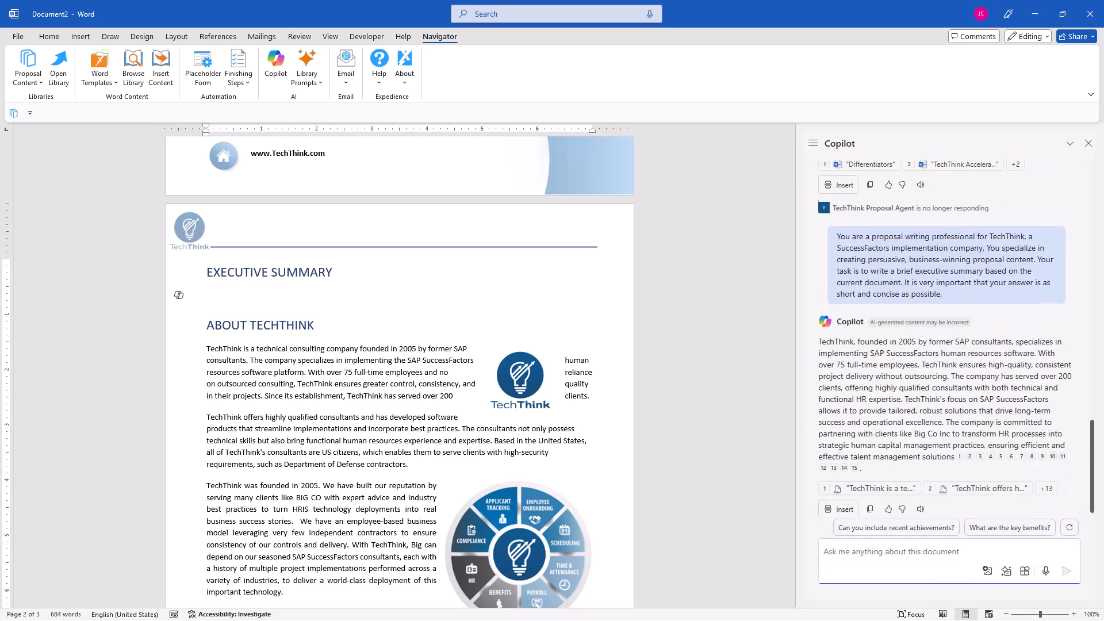
pyautogui.click(843, 503)
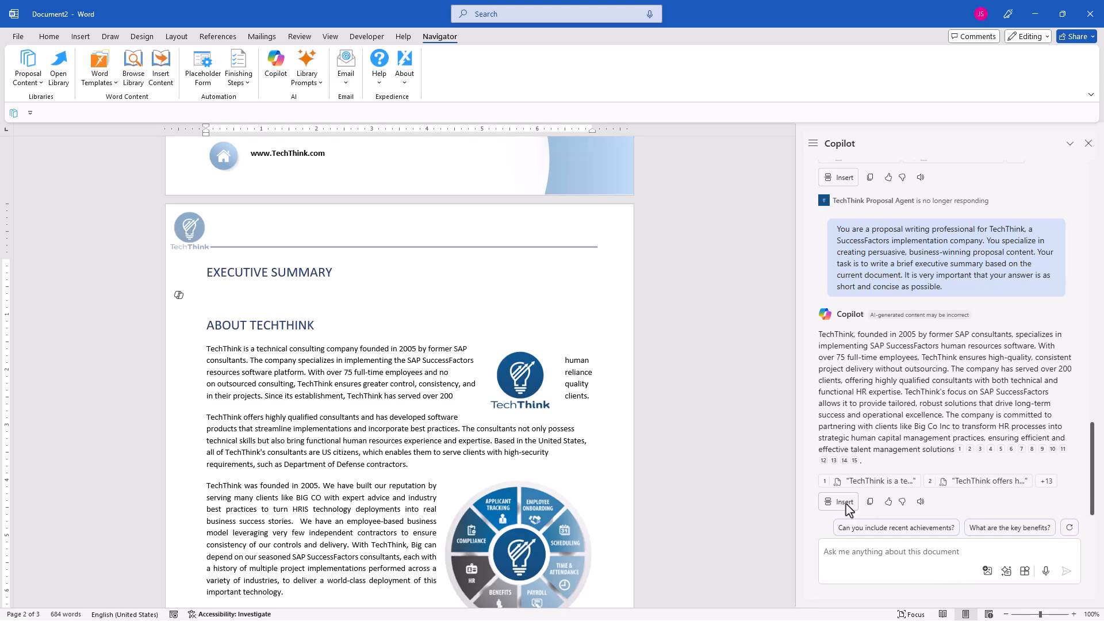